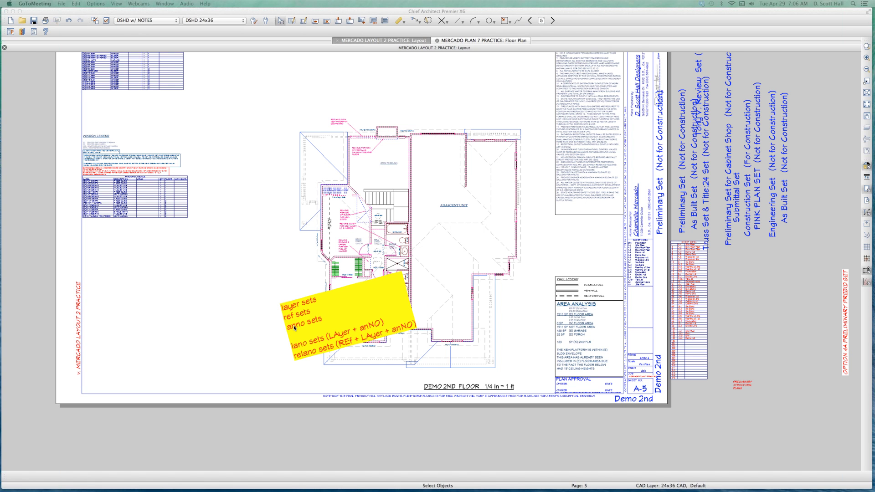
# Open the plan view behind the Demo 2nd Floor layout box on page 5 and view the whole plan.
pyautogui.click(315, 239)
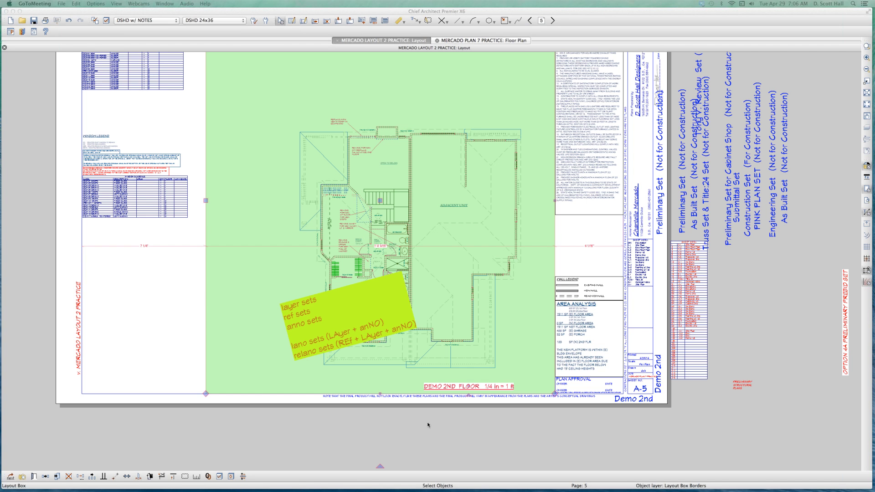
pyautogui.scroll(-3, 417, 396)
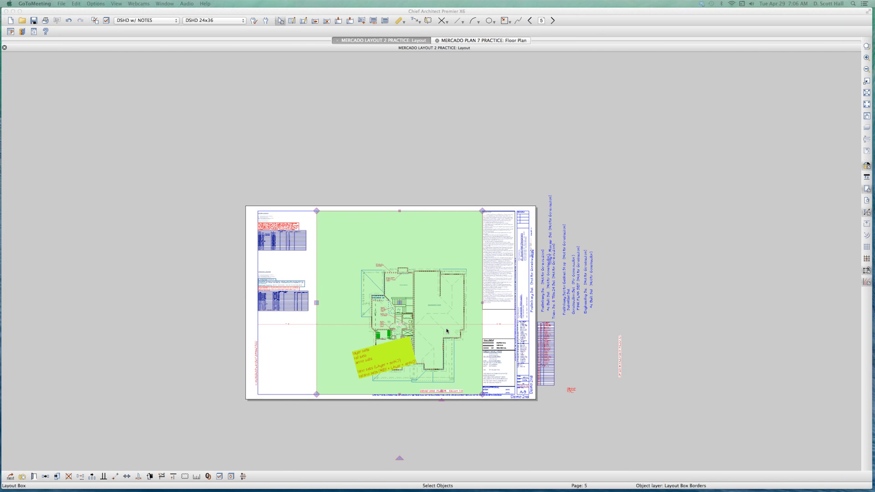
pyautogui.scroll(3, 447, 332)
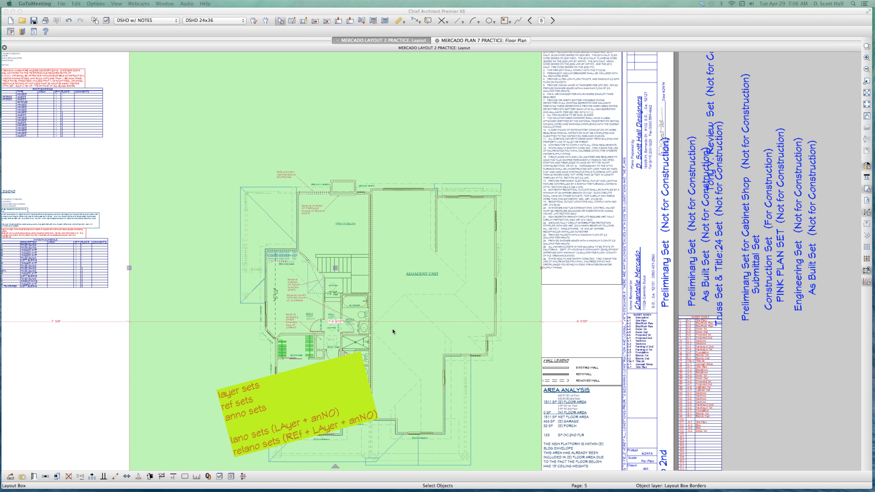
pyautogui.scroll(-1, 393, 329)
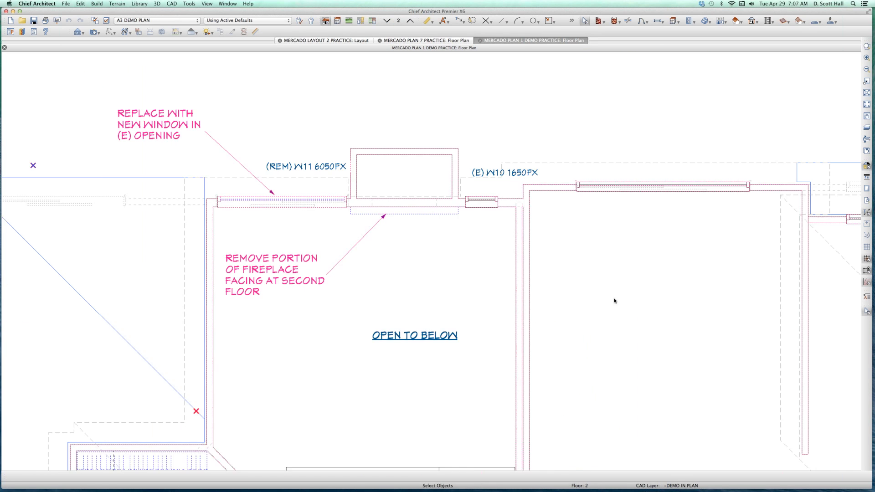
pyautogui.hscroll(1, 538, 300)
pyautogui.scroll(-3, 512, 205)
pyautogui.scroll(-5, 427, 306)
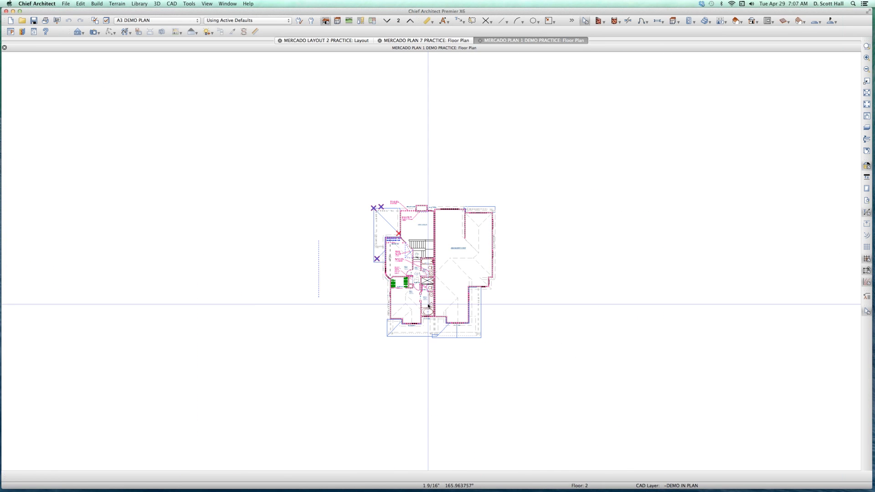
# Close the demo plan view and open the 1st Floor Plan view from its layout box on page 6.
pyautogui.press('super+w')
pyautogui.press('pageup')
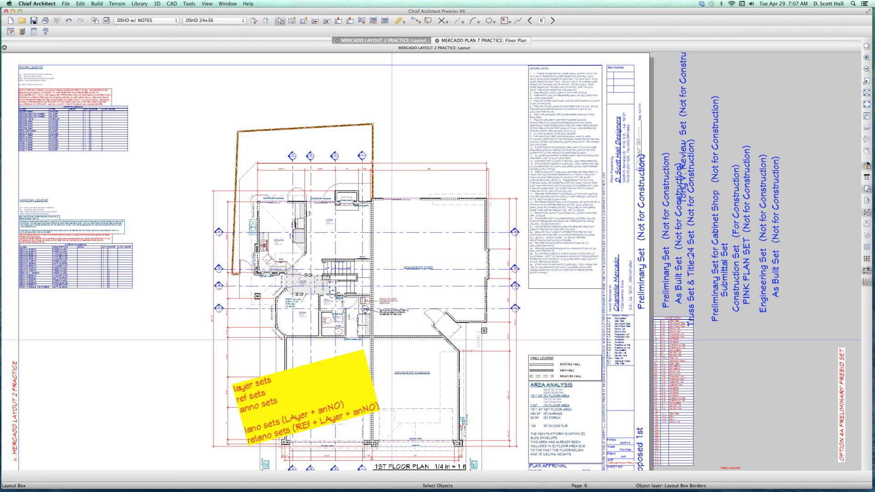
pyautogui.scroll(-3, 389, 283)
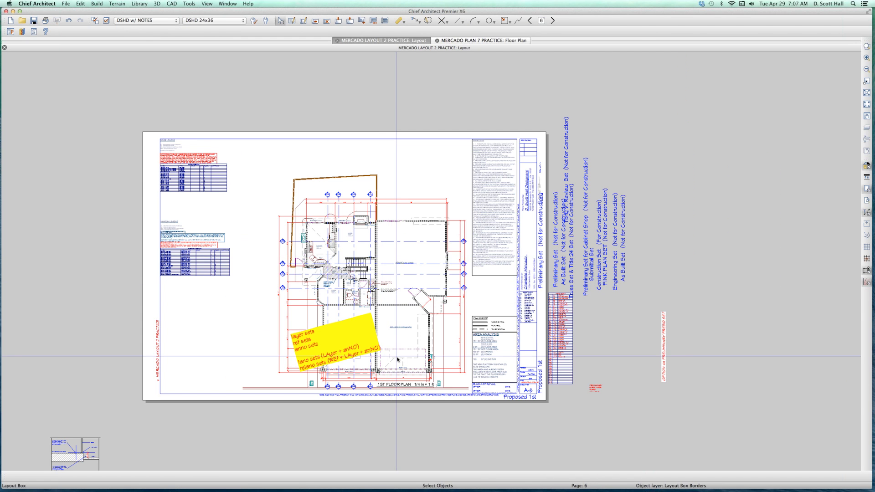
pyautogui.scroll(1, 396, 356)
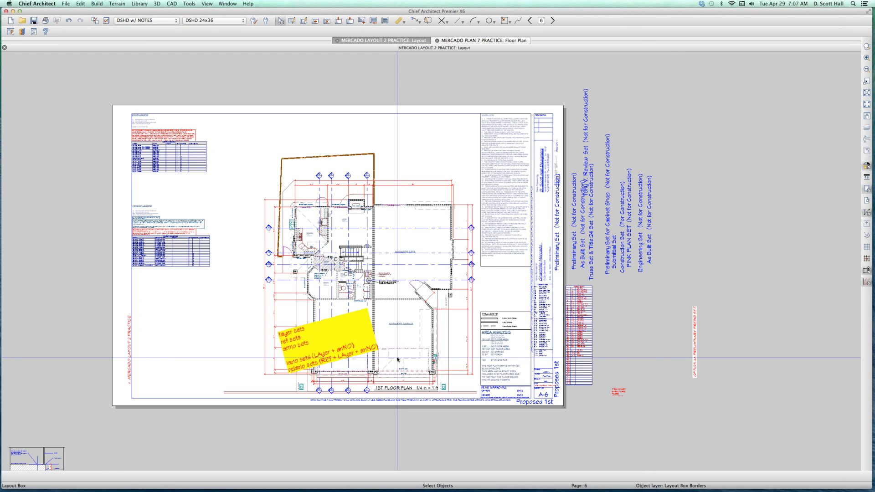
pyautogui.doubleClick(370, 264)
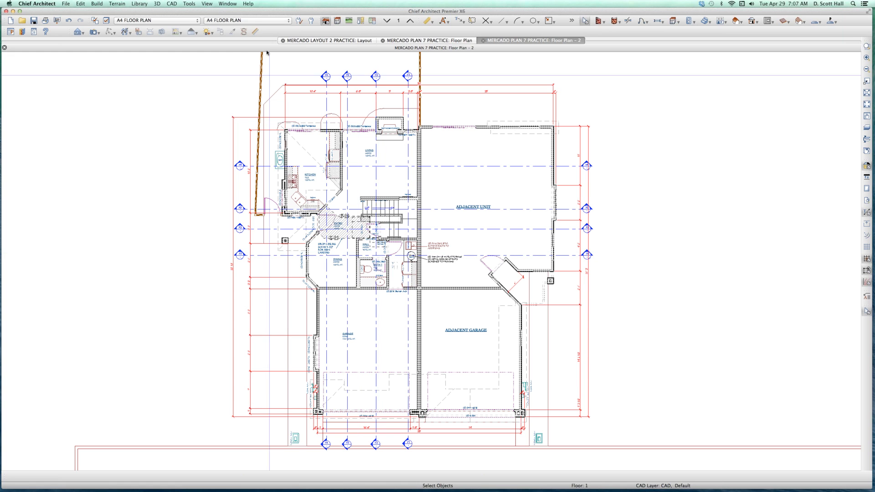
# Review the available annotation sets and layer sets for the first floor plan, keeping A4 FLOOR PLAN active for both.
pyautogui.click(253, 21)
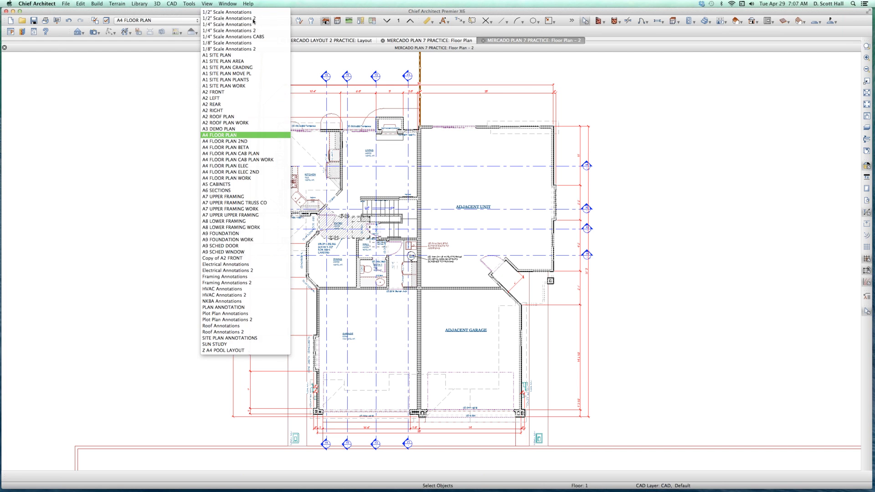
pyautogui.click(251, 135)
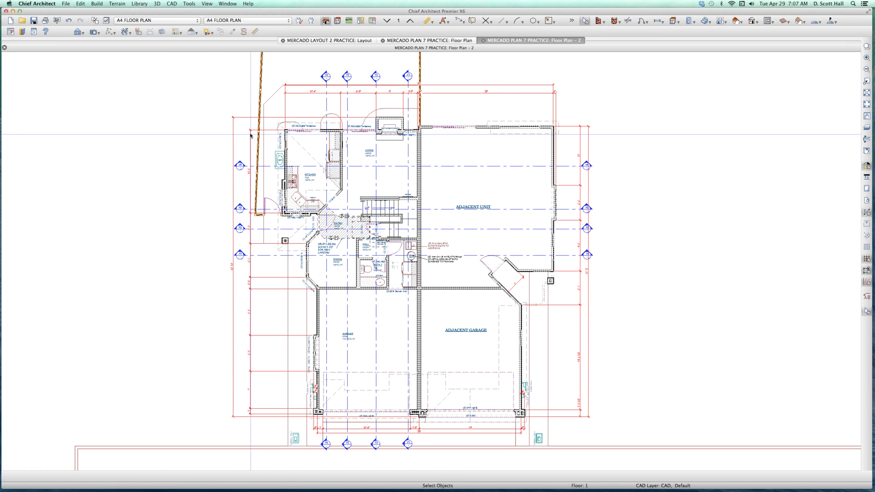
pyautogui.click(155, 20)
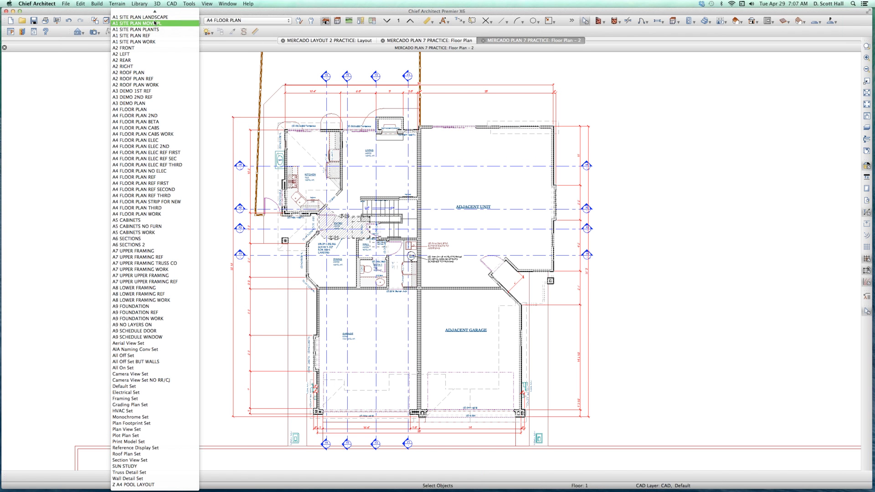
pyautogui.click(226, 99)
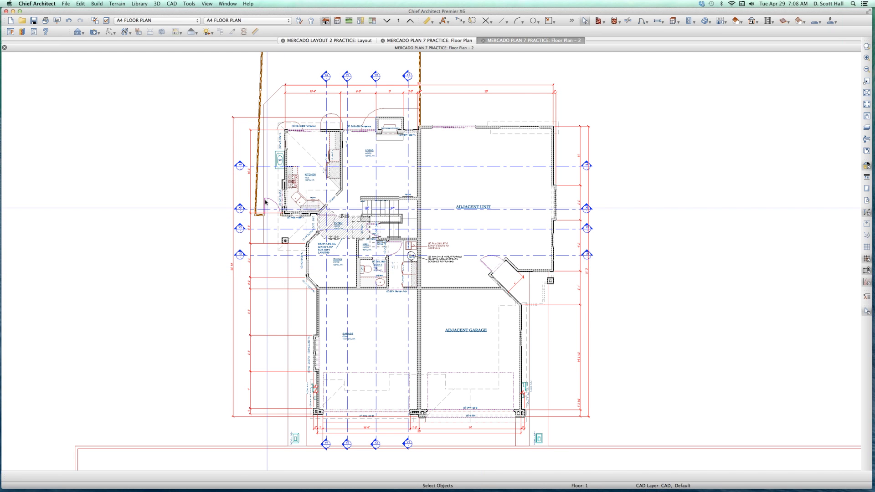
pyautogui.click(235, 20)
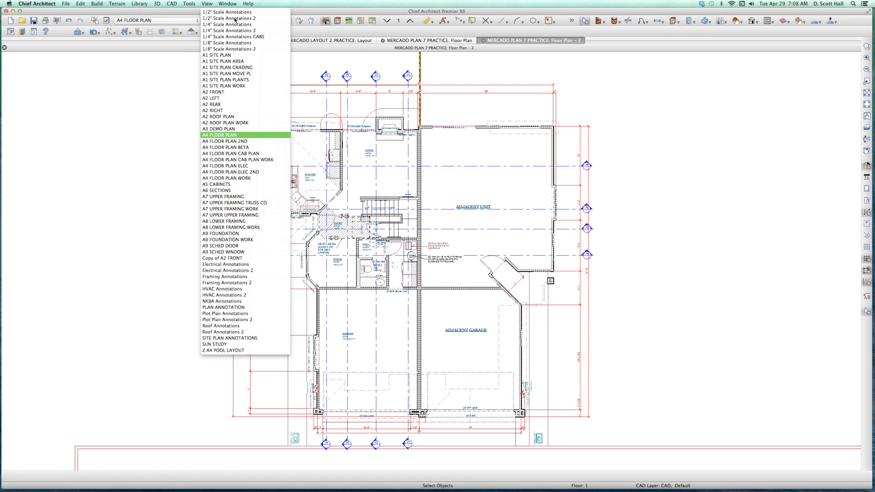
pyautogui.click(219, 135)
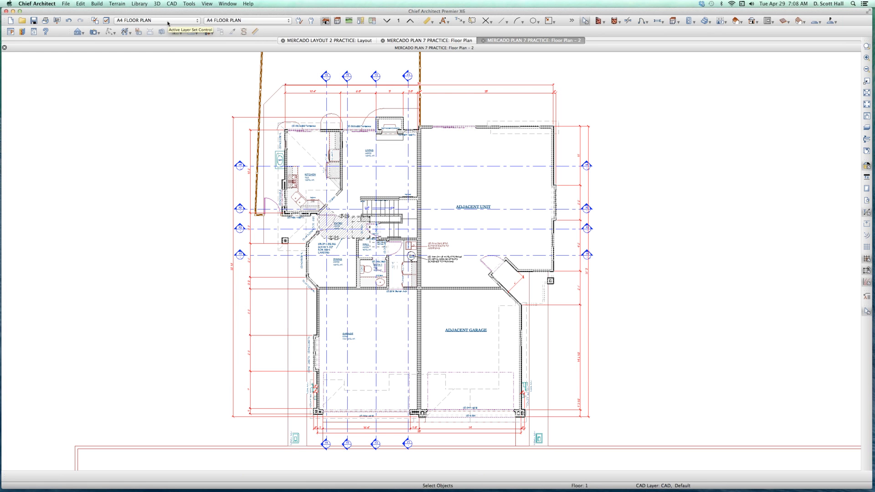
# Check the reference floor layer set of the first floor plan without changing it, and close the plan view.
pyautogui.click(398, 22)
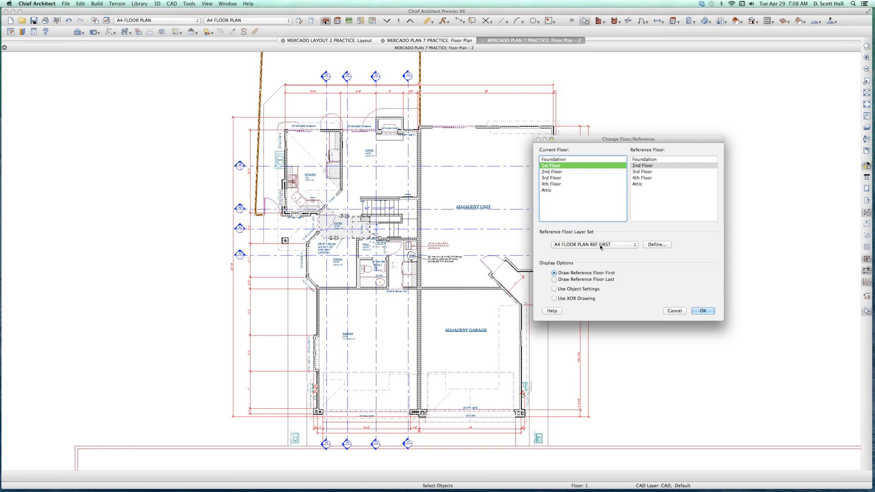
pyautogui.click(676, 311)
pyautogui.press('super+w')
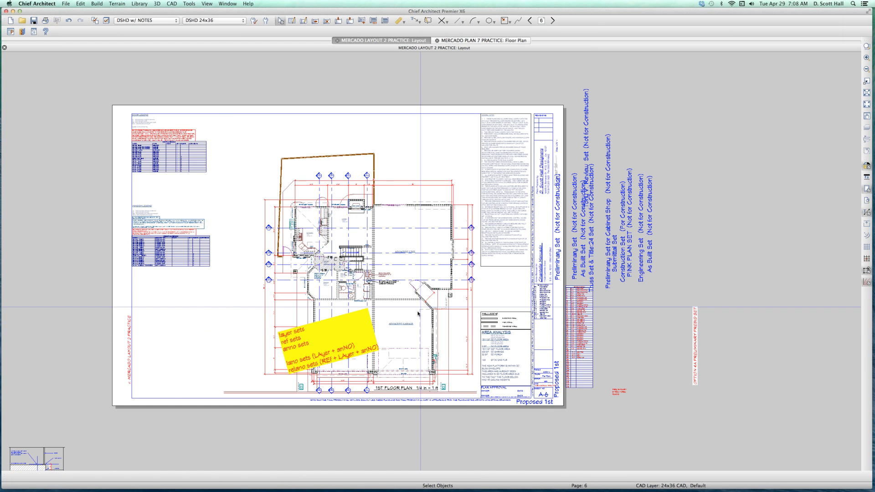
# Open the 2nd Floor Plan view from its layout box on page 7.
pyautogui.press('pagedown')
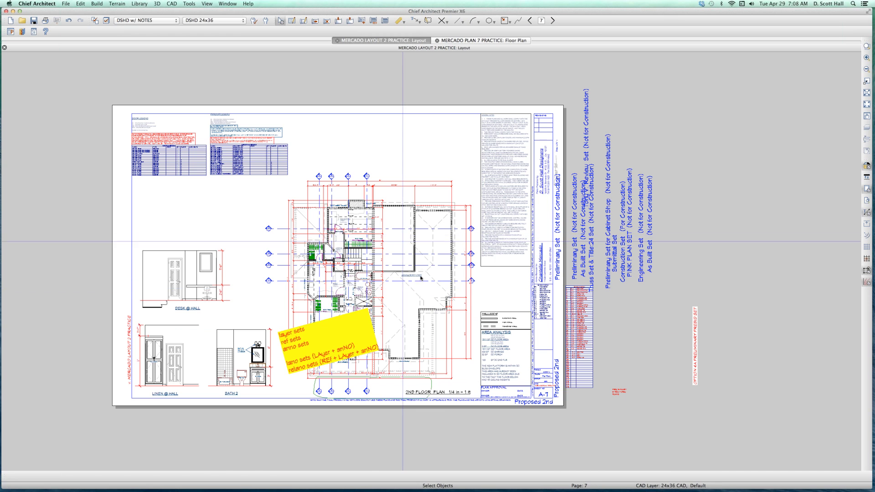
pyautogui.scroll(3, 413, 276)
pyautogui.doubleClick(352, 234)
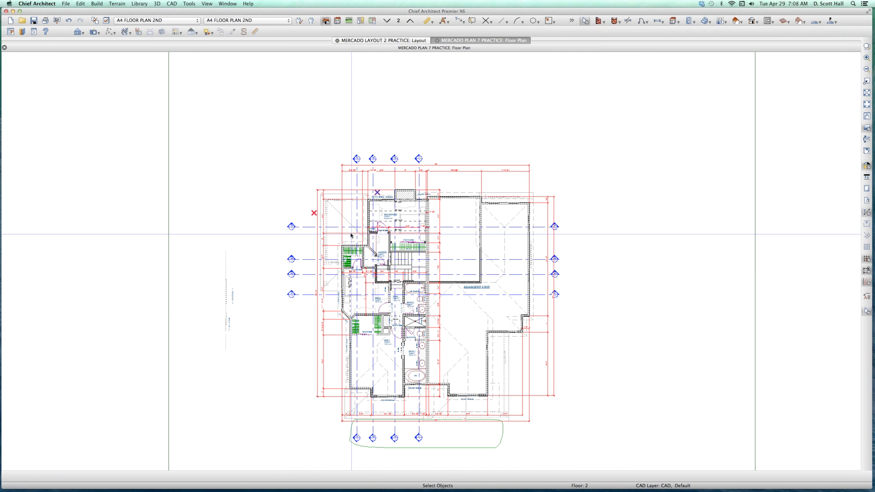
pyautogui.scroll(3, 472, 289)
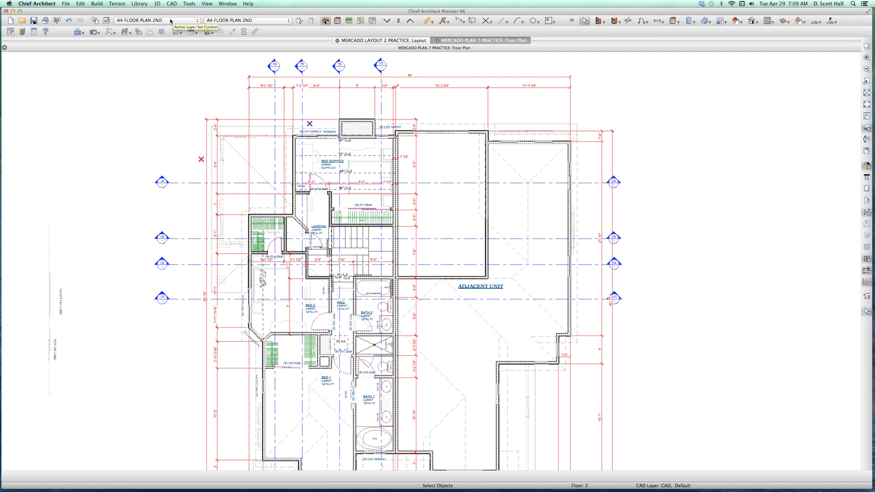
# Set the second floor plan's reference floor layer set to A4 FLOOR PLAN REF SECOND.
pyautogui.click(399, 21)
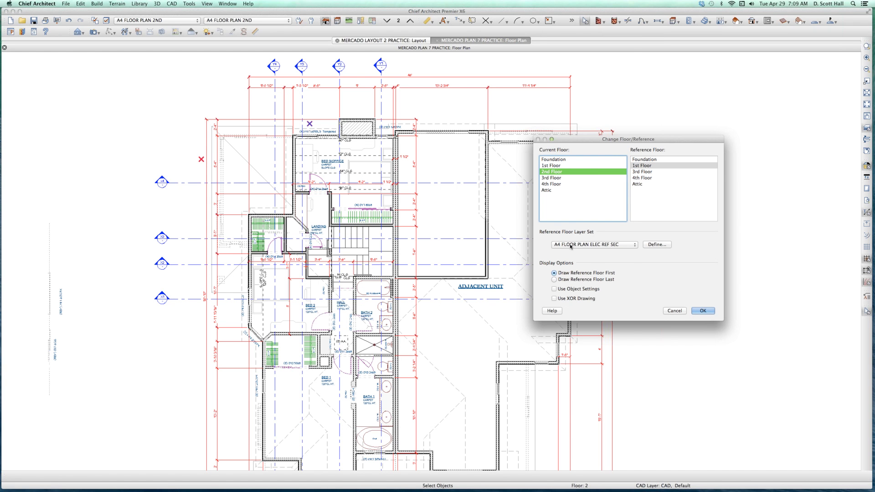
pyautogui.click(571, 247)
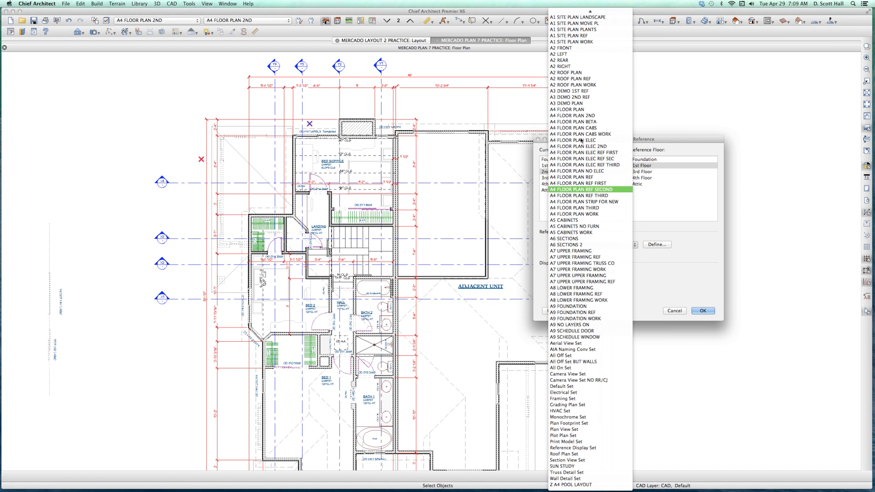
pyautogui.click(593, 190)
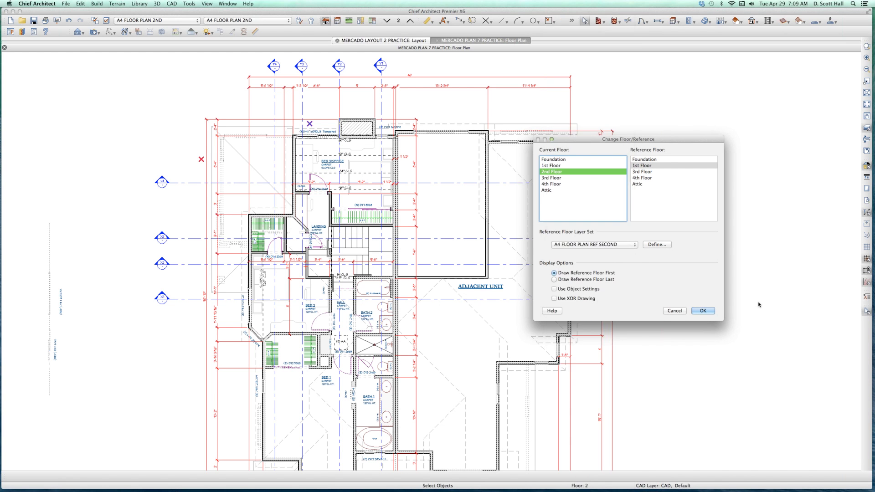
pyautogui.click(713, 314)
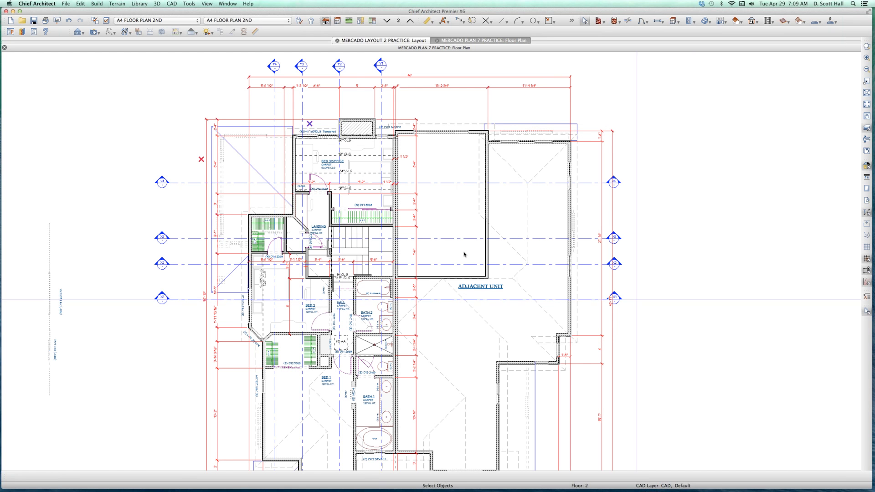
pyautogui.click(365, 245)
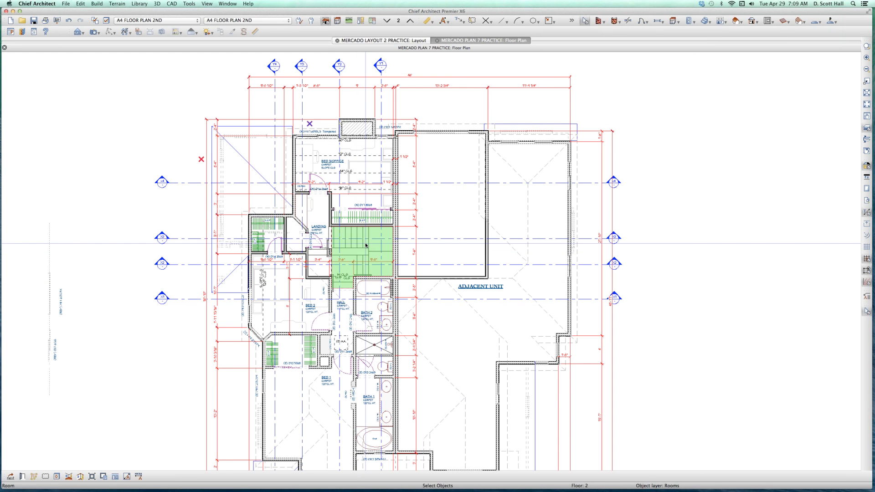
pyautogui.press('Escape')
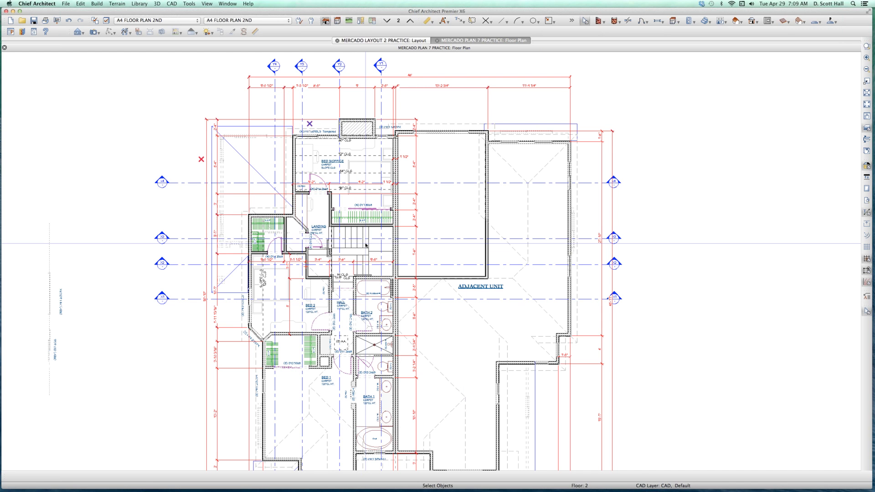
# Close the second floor plan view and open the Cabinet Plan view from its layout box on page 8.
pyautogui.press('super+w')
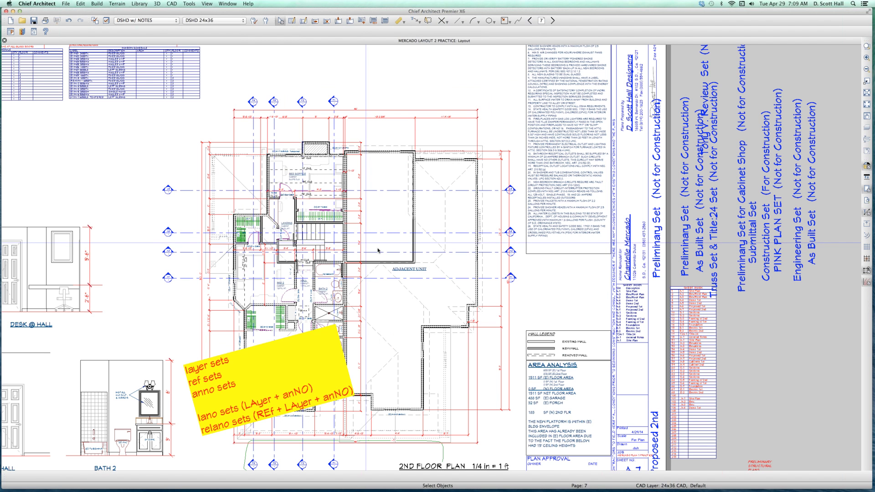
pyautogui.scroll(-3, 384, 236)
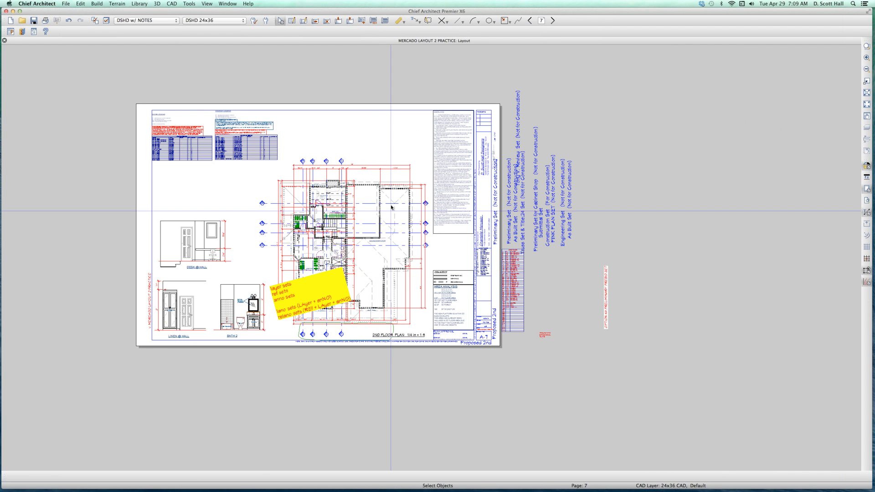
pyautogui.press('pagedown')
pyautogui.press('pagedown')
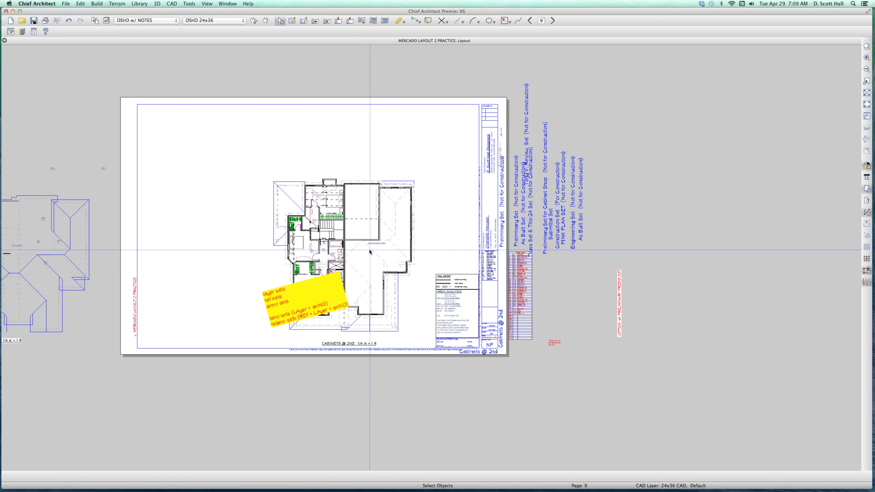
pyautogui.press('pageup')
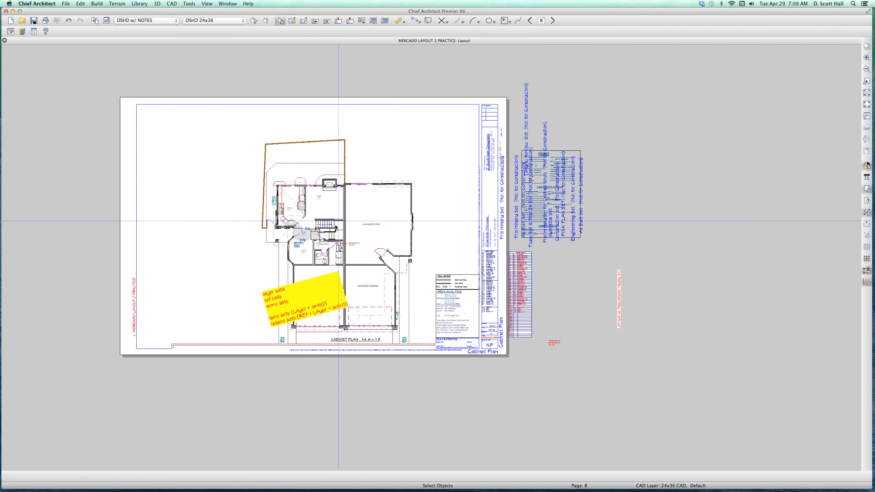
pyautogui.scroll(3, 339, 223)
pyautogui.doubleClick(336, 227)
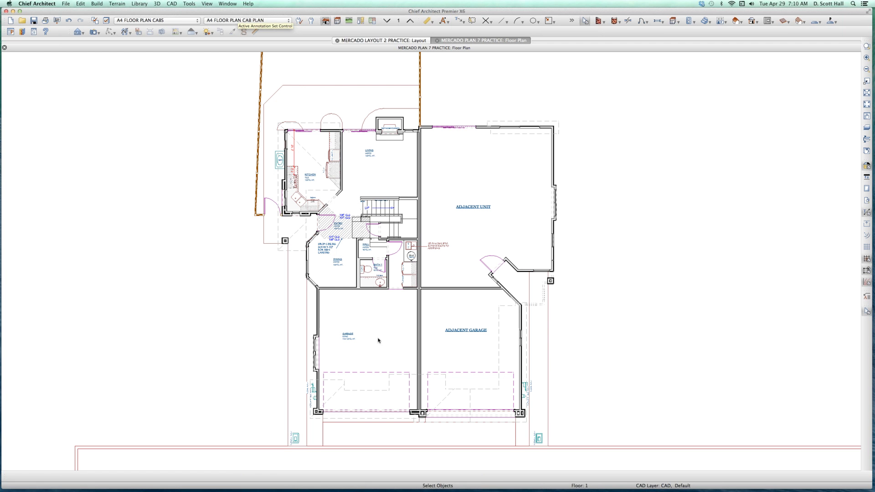
# Inspect the kitchen area of the cabinet plan and keep A4 FLOOR PLAN REF FIRST as the reference floor layer set.
pyautogui.click(365, 289)
pyautogui.scroll(5, 289, 156)
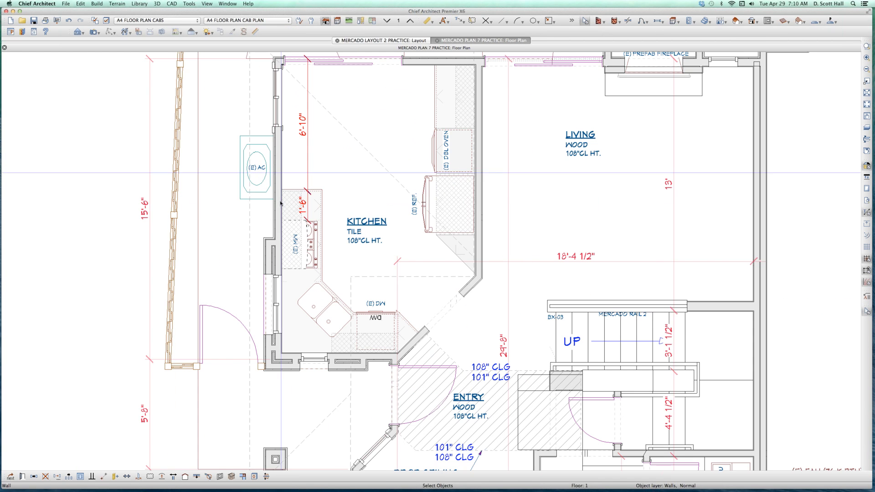
pyautogui.press('Escape')
pyautogui.scroll(2, 292, 171)
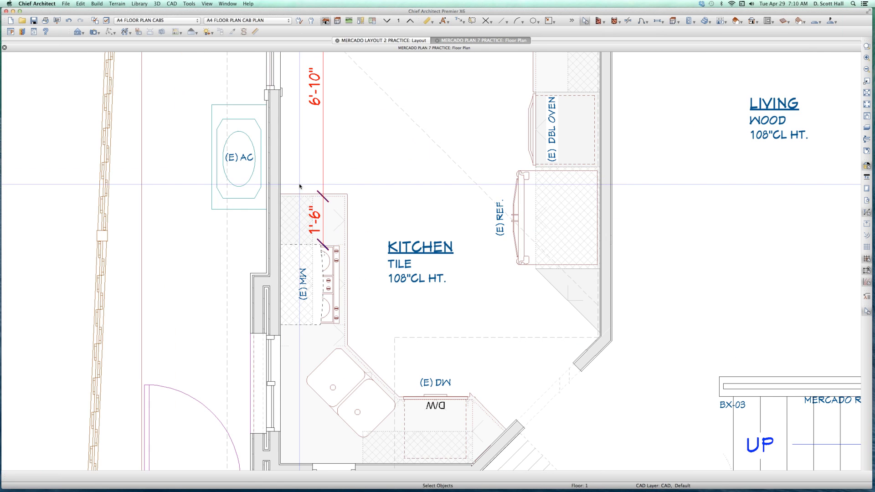
pyautogui.scroll(-3, 299, 188)
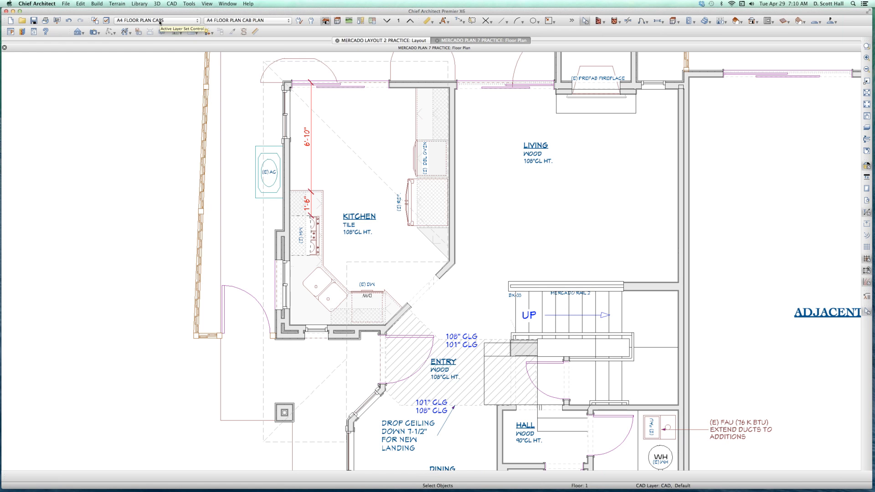
pyautogui.click(156, 210)
pyautogui.click(399, 21)
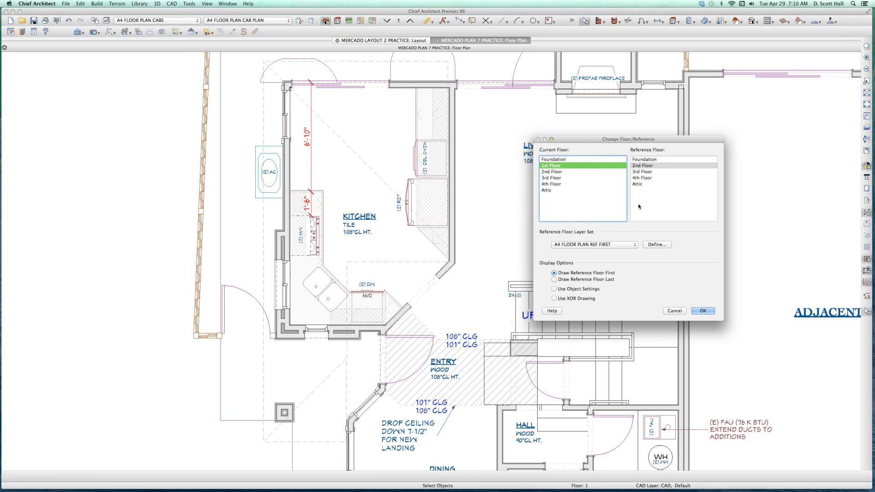
pyautogui.click(588, 245)
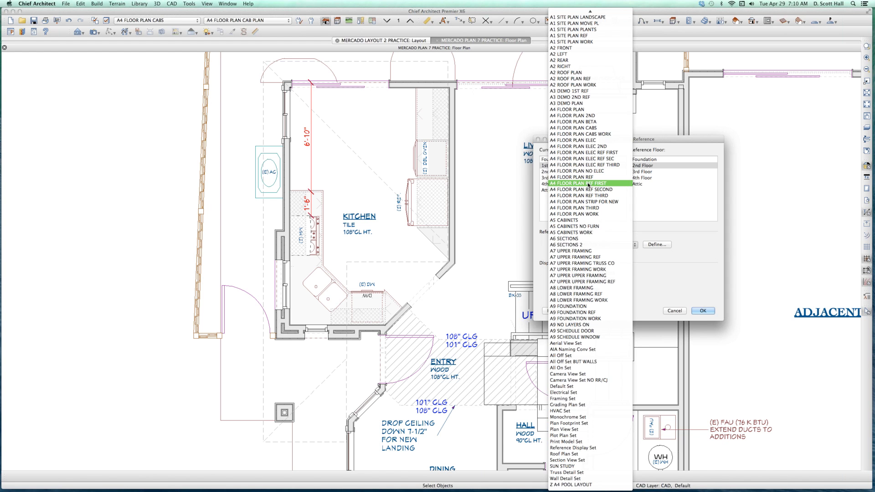
pyautogui.click(588, 183)
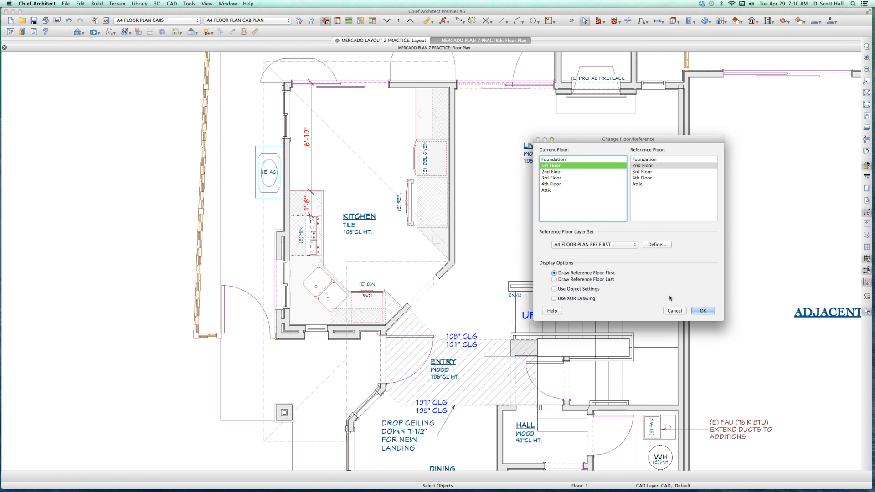
pyautogui.click(703, 311)
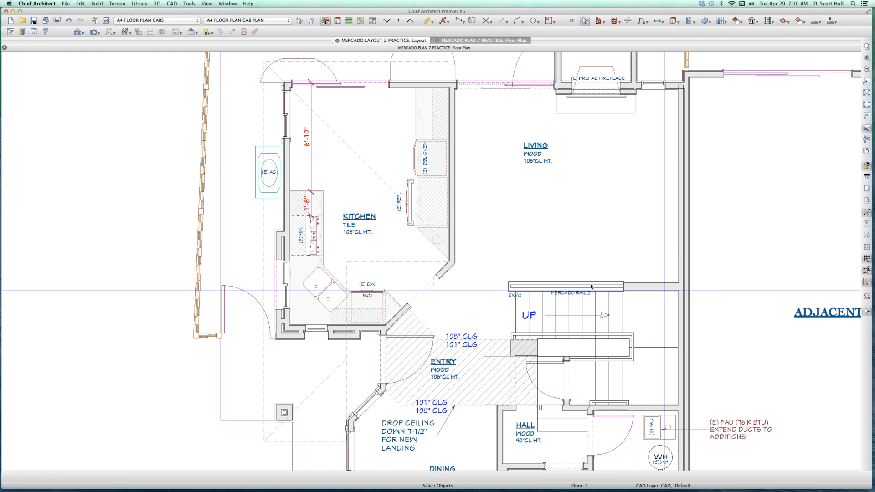
# Close the cabinet plan view and open the Framing of 2nd view from its layout box on page 12.
pyautogui.scroll(-5, 506, 290)
pyautogui.scroll(2, 595, 246)
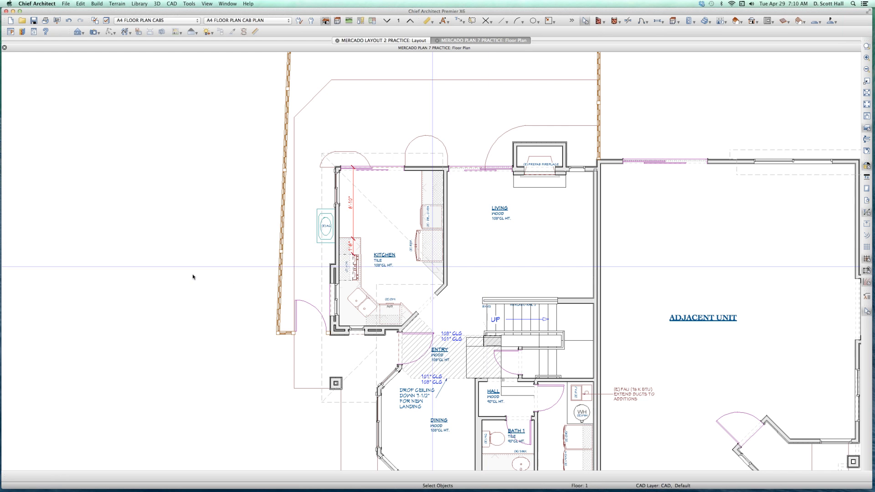
pyautogui.press('super+w')
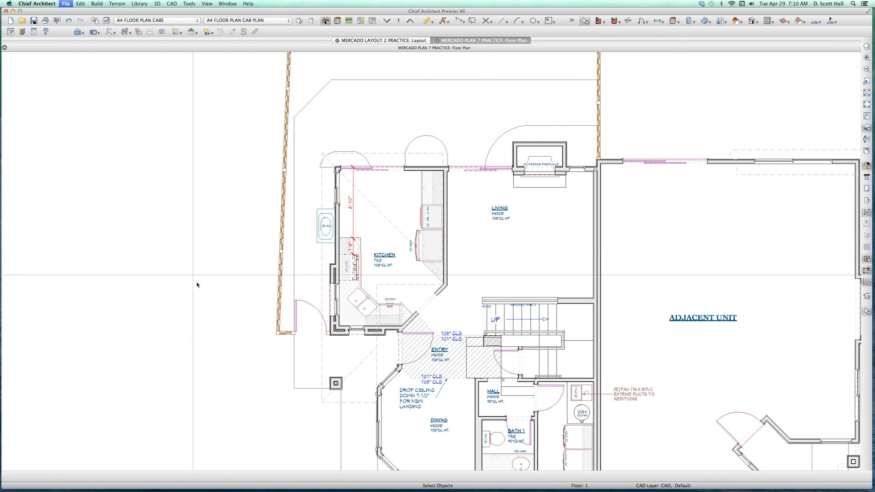
pyautogui.scroll(-4, 354, 279)
pyautogui.press('pagedown')
pyautogui.press('pagedown')
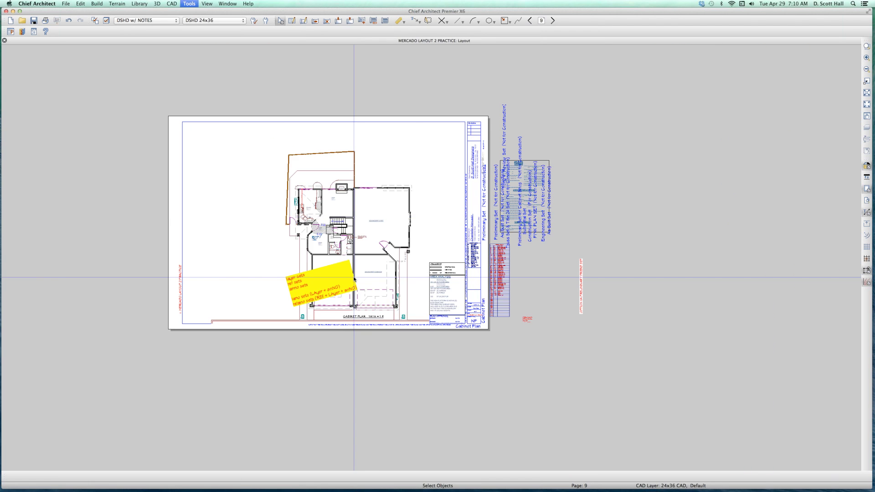
pyautogui.press('pagedown')
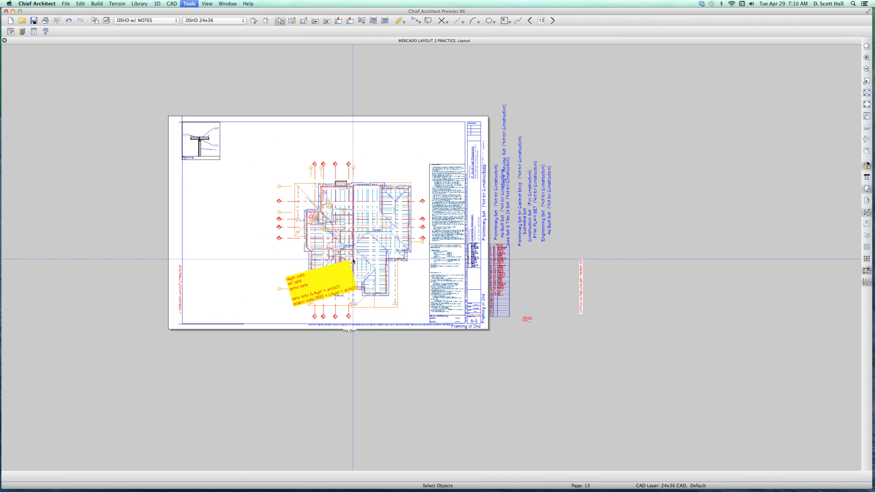
pyautogui.press('pagedown')
pyautogui.press('pagedown')
pyautogui.press('pageup')
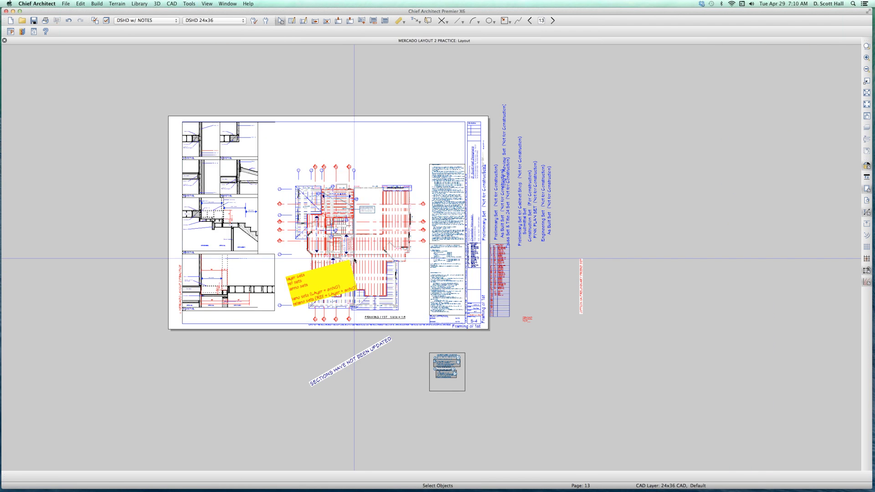
pyautogui.press('pageup')
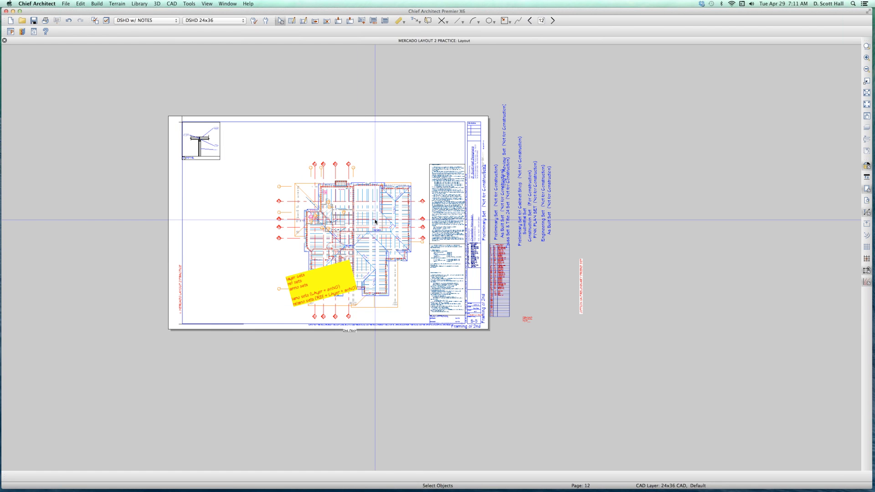
pyautogui.doubleClick(375, 221)
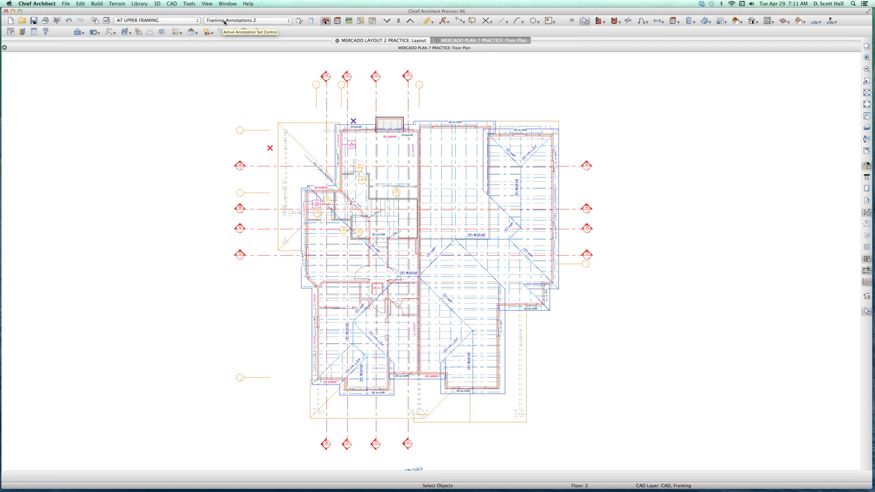
# Set the framing view's active annotation set to A7 UPPER FRAMING and check its reference floor layer set without changing it.
pyautogui.click(225, 22)
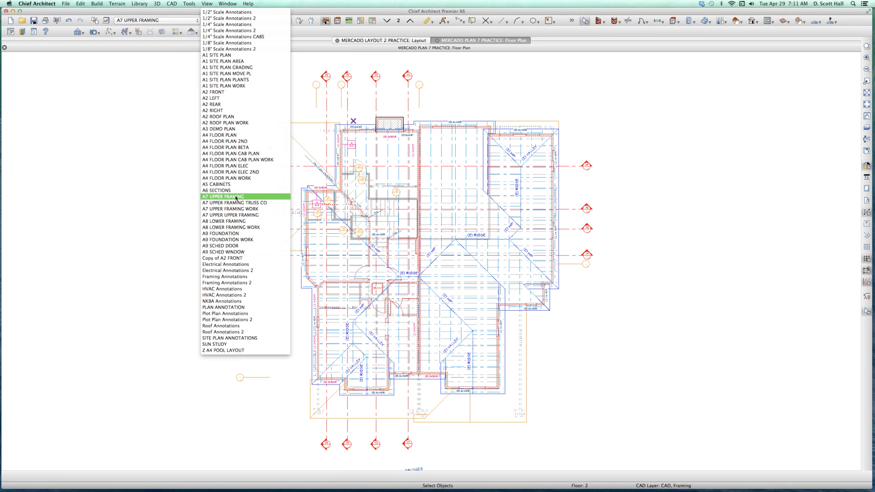
pyautogui.click(226, 196)
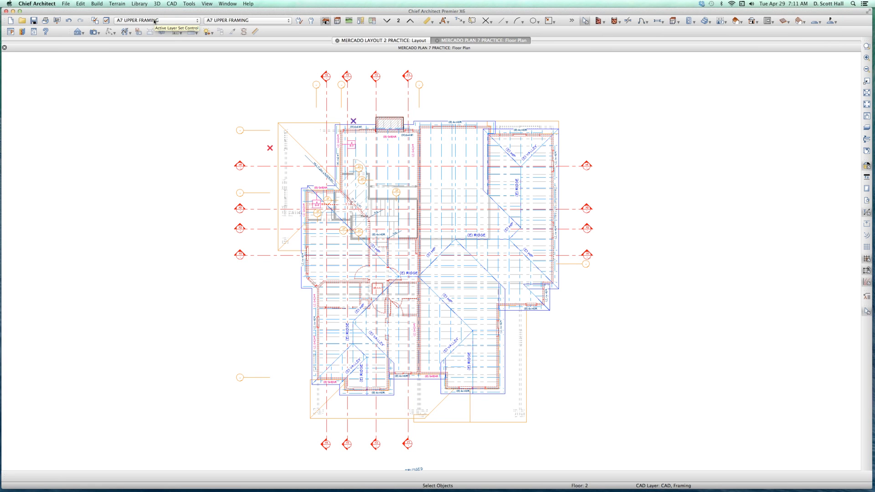
pyautogui.click(398, 21)
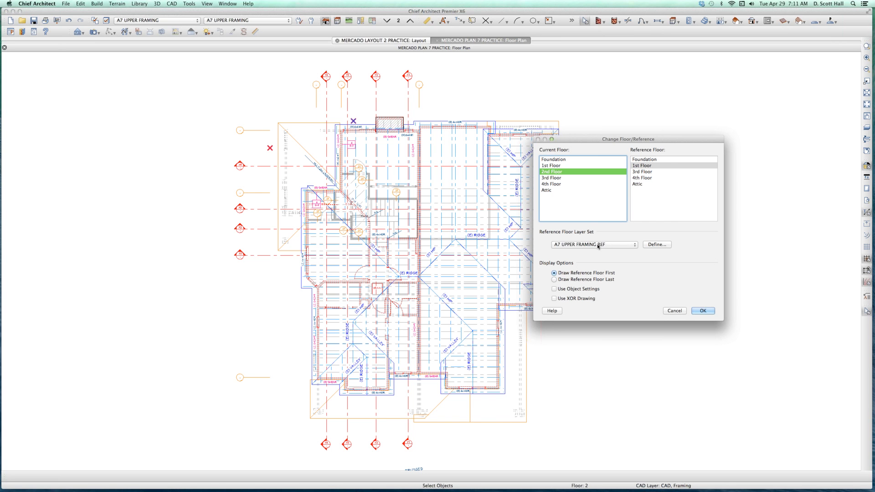
pyautogui.click(681, 312)
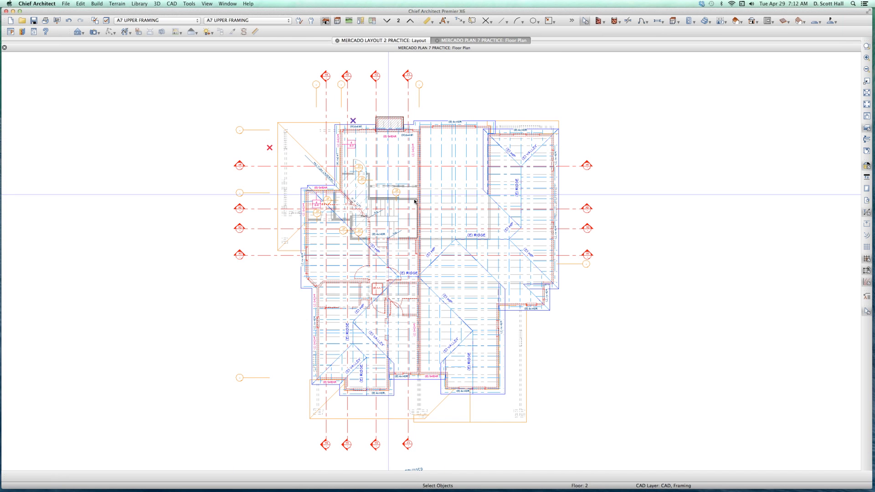
pyautogui.scroll(1, 418, 199)
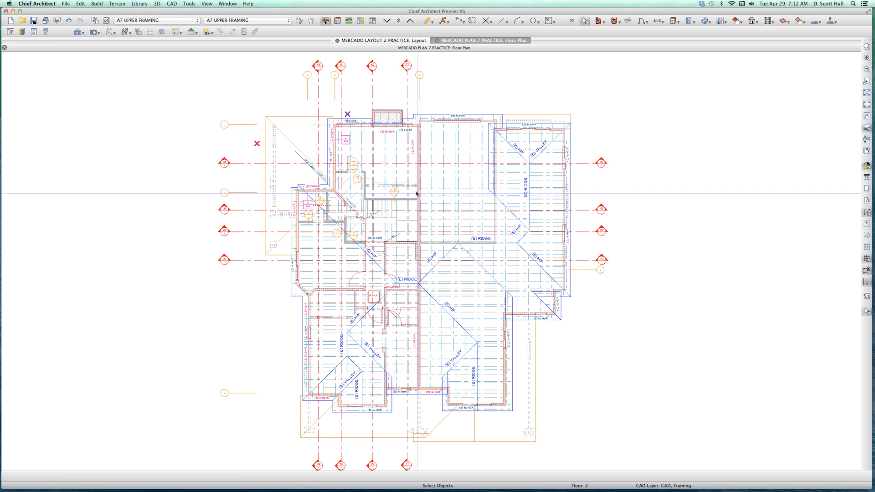
# Switch the view to the A4 FLOOR PLAN 2ND annotation set and set its reference floor layer set to A4 FLOOR PLAN REF SECOND.
pyautogui.click(249, 21)
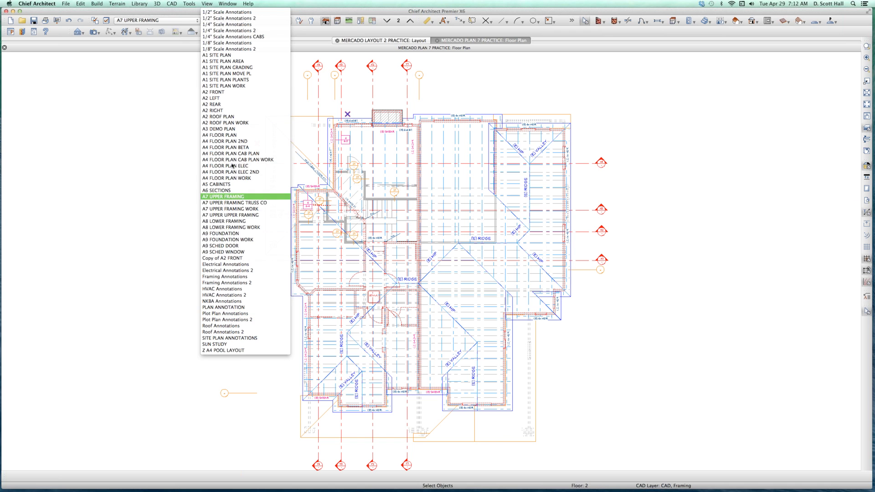
pyautogui.click(230, 142)
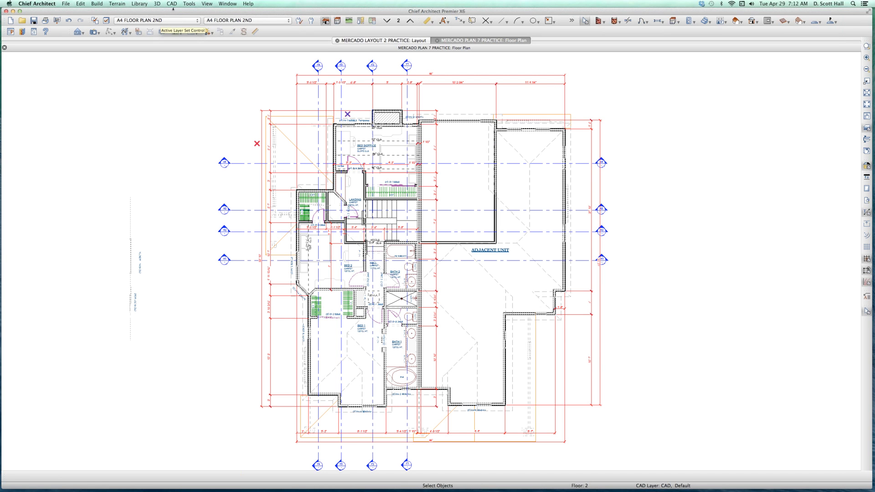
pyautogui.click(397, 21)
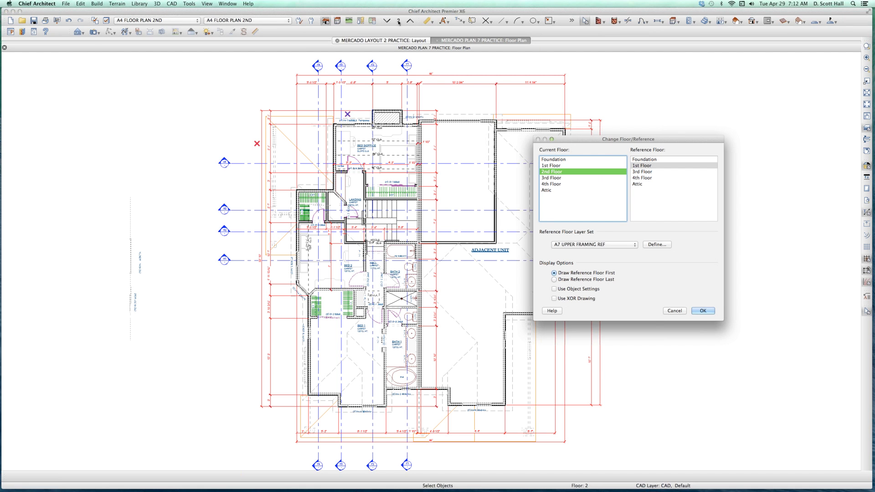
pyautogui.click(588, 246)
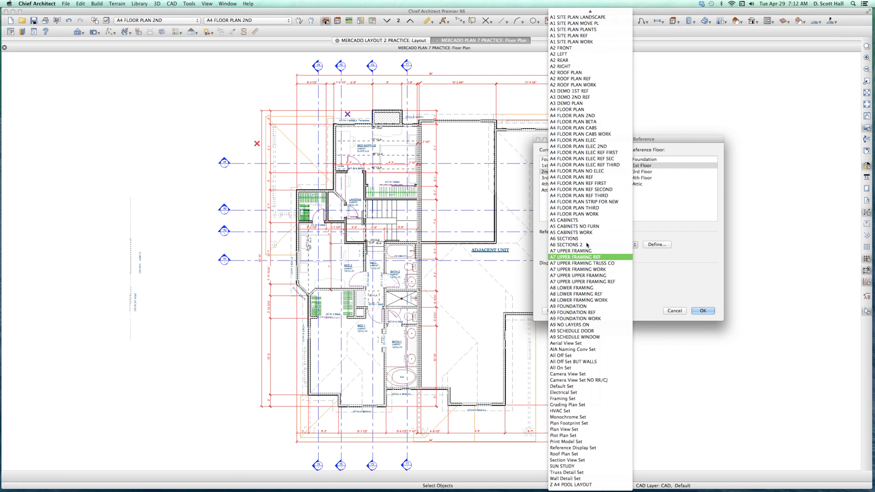
pyautogui.click(589, 190)
pyautogui.click(697, 310)
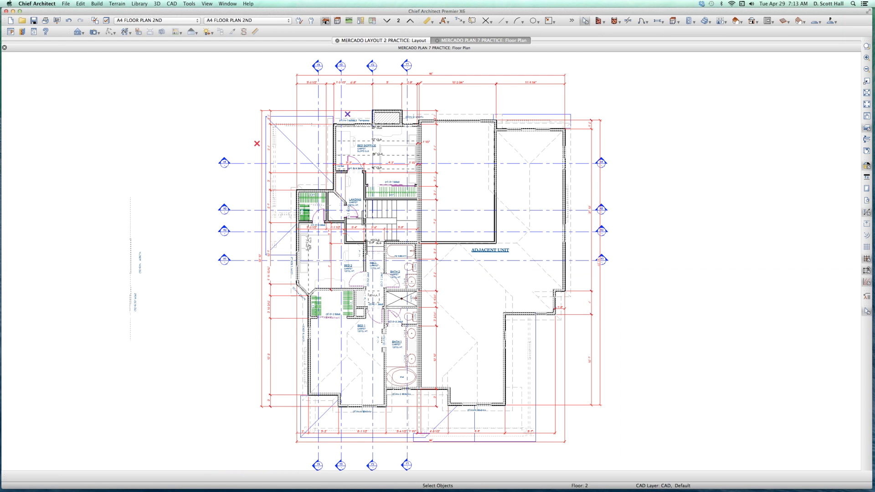
# Return to the layout, reopen the framing view from its layout box on page 12 to check its sets, and close it.
pyautogui.press('super+Tab')
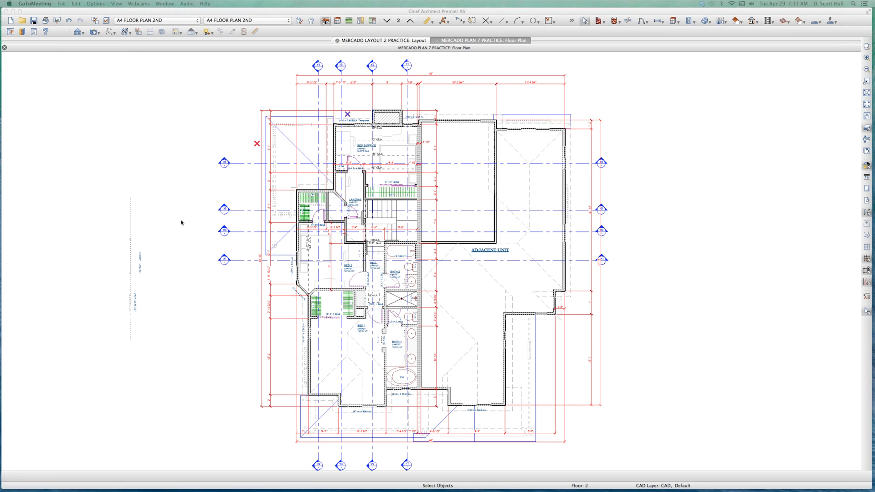
pyautogui.click(374, 40)
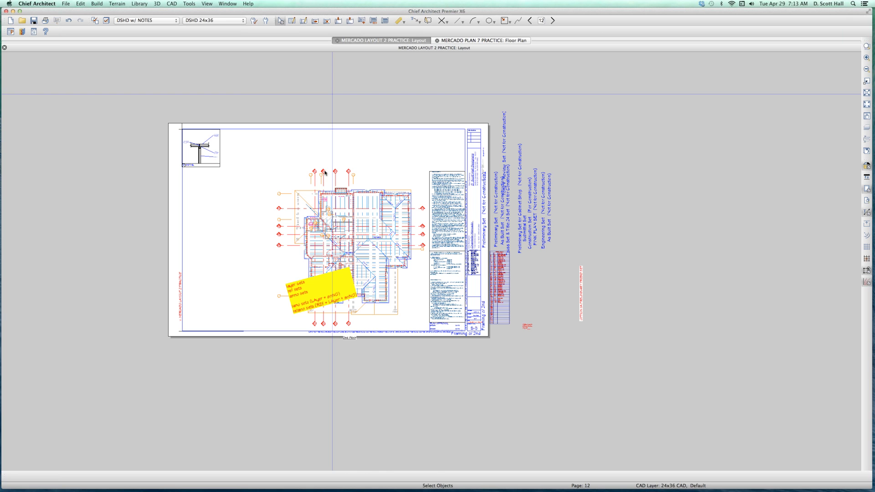
pyautogui.scroll(2, 301, 257)
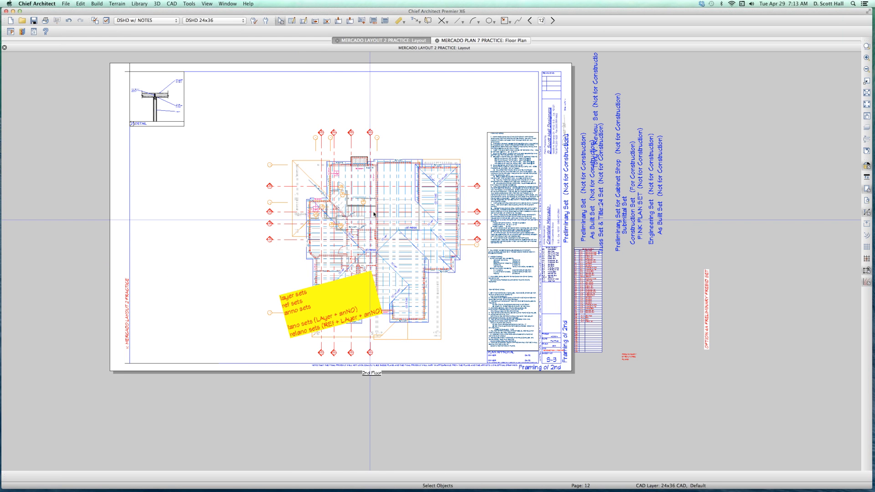
pyautogui.doubleClick(351, 213)
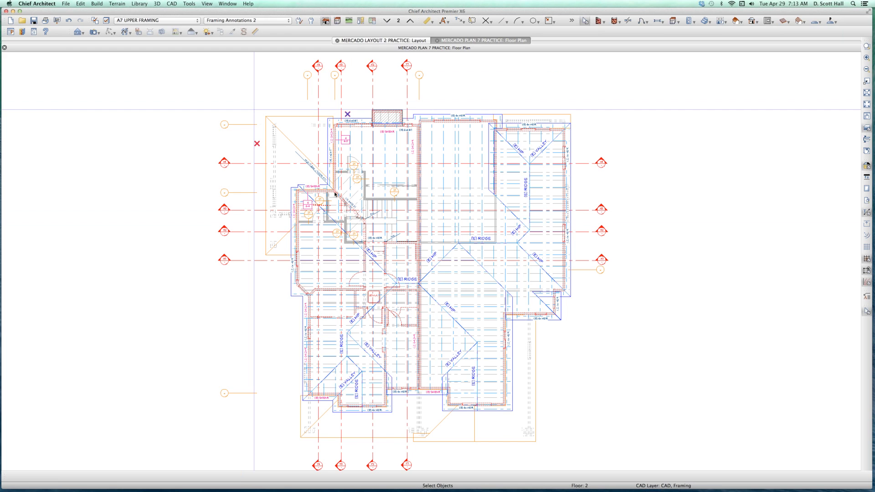
pyautogui.press('super+w')
pyautogui.click(346, 204)
pyautogui.doubleClick(346, 204)
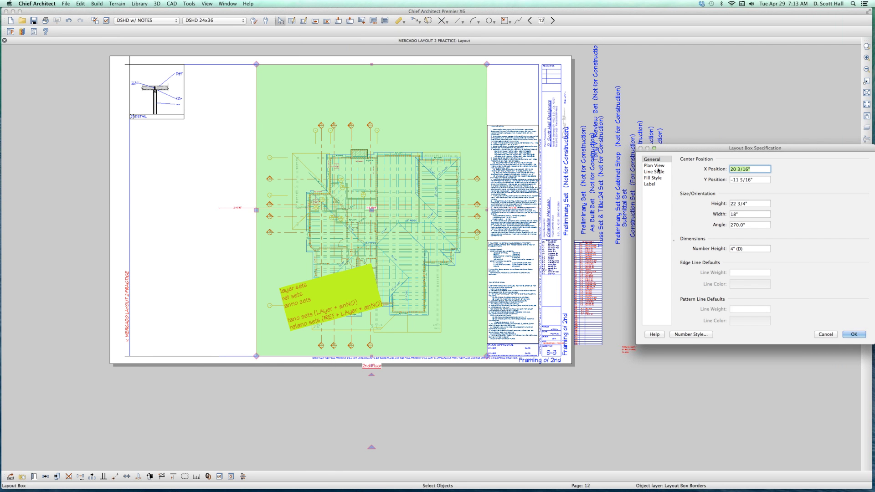
pyautogui.click(826, 335)
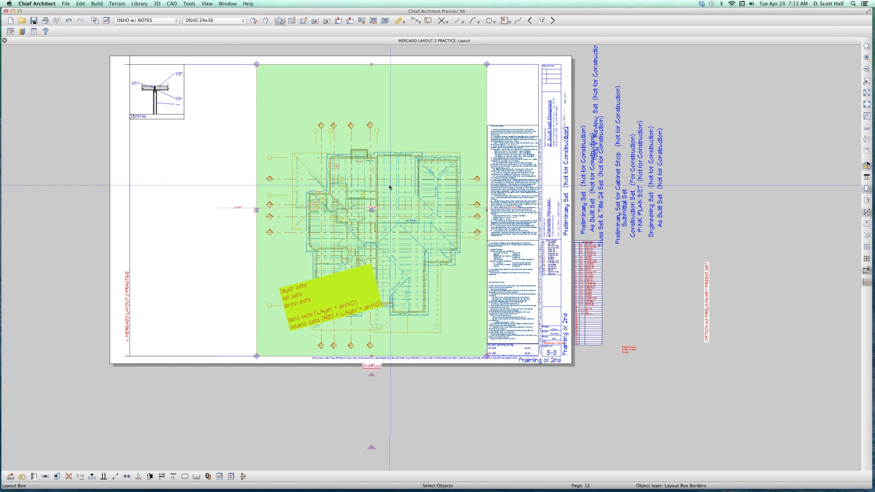
# Try to set the current annotation set of the page 12 framing layout box to A7 UPPER FRAMING in its plan view settings.
pyautogui.rightClick(389, 186)
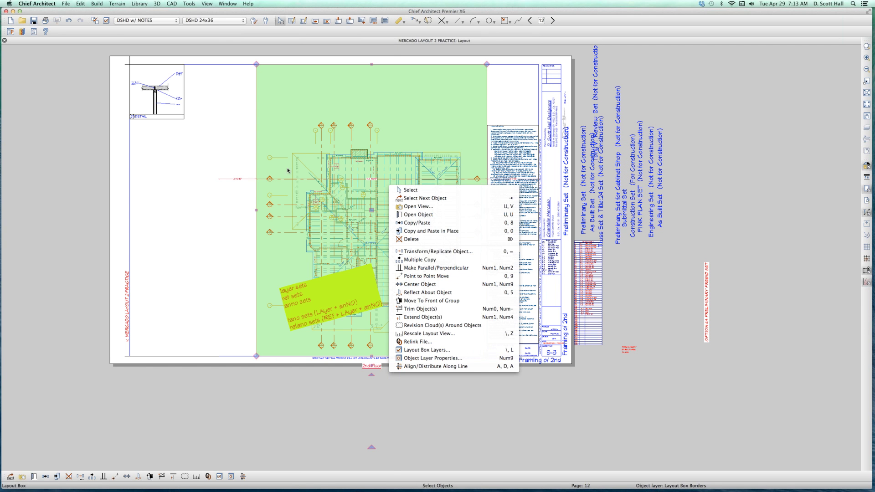
pyautogui.rightClick(347, 186)
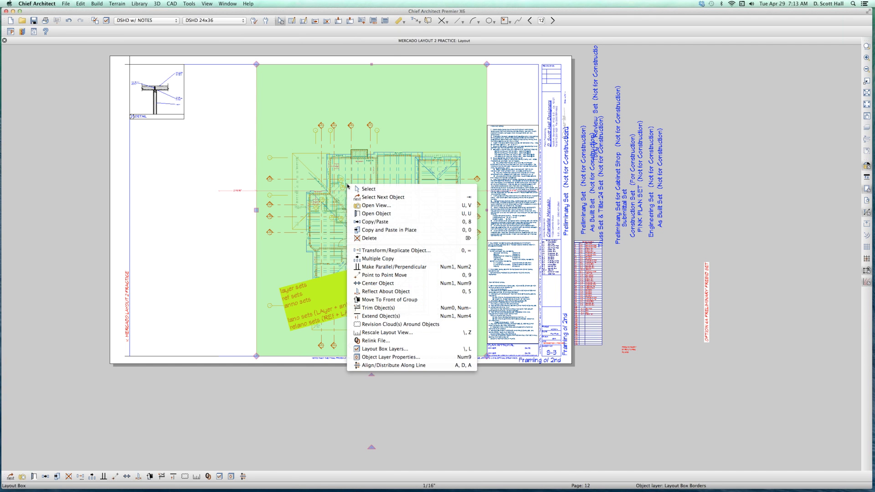
pyautogui.click(373, 215)
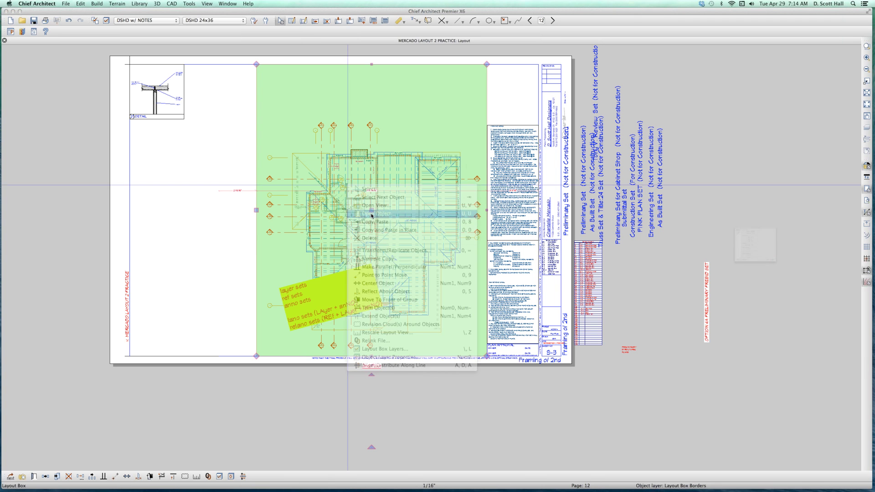
pyautogui.click(654, 166)
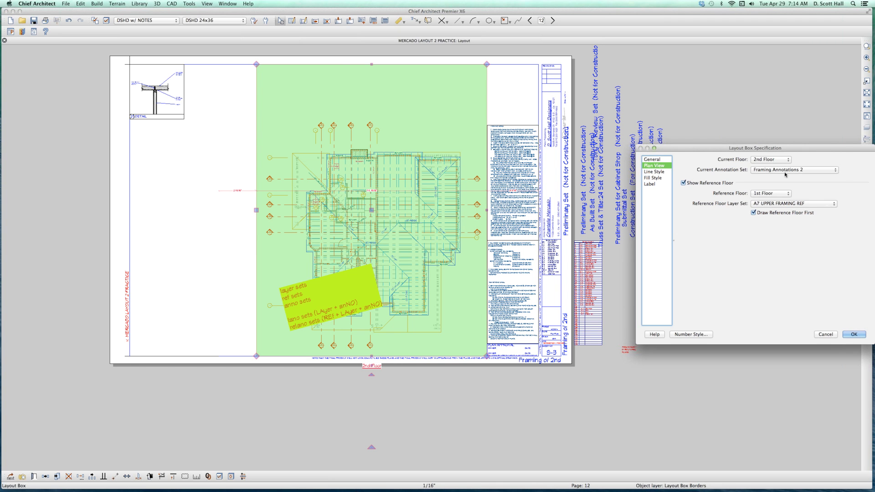
pyautogui.click(787, 171)
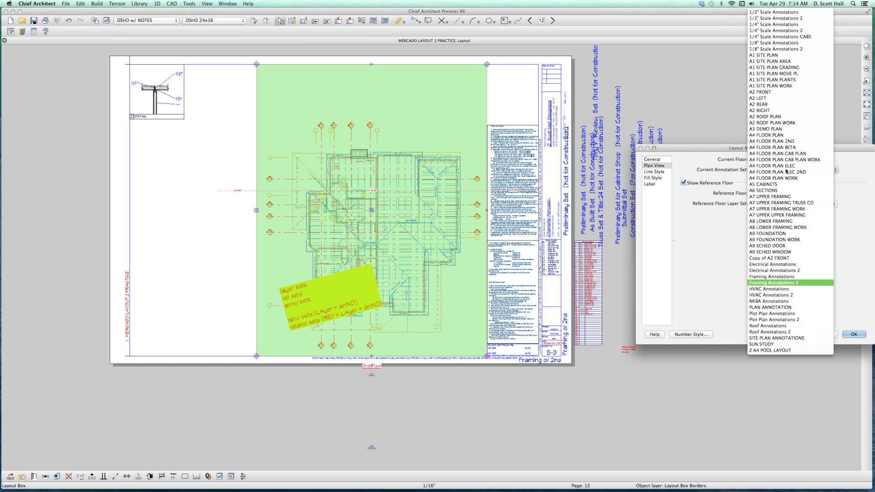
pyautogui.click(780, 199)
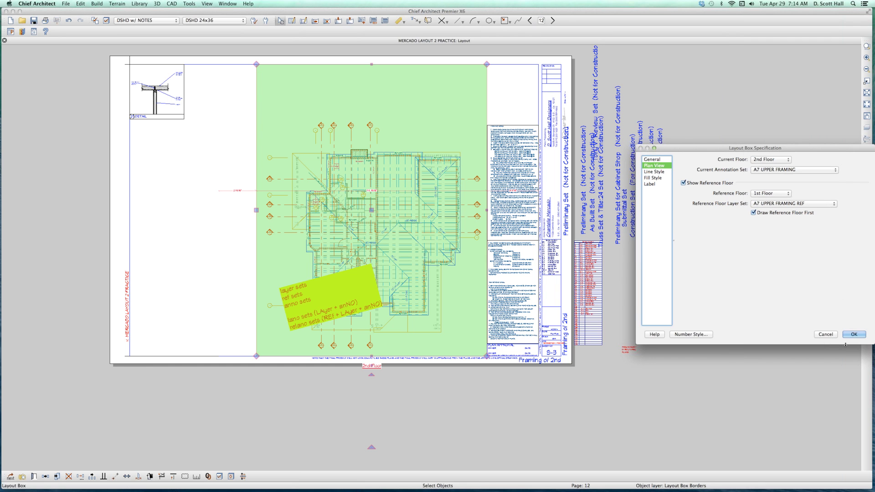
pyautogui.click(853, 334)
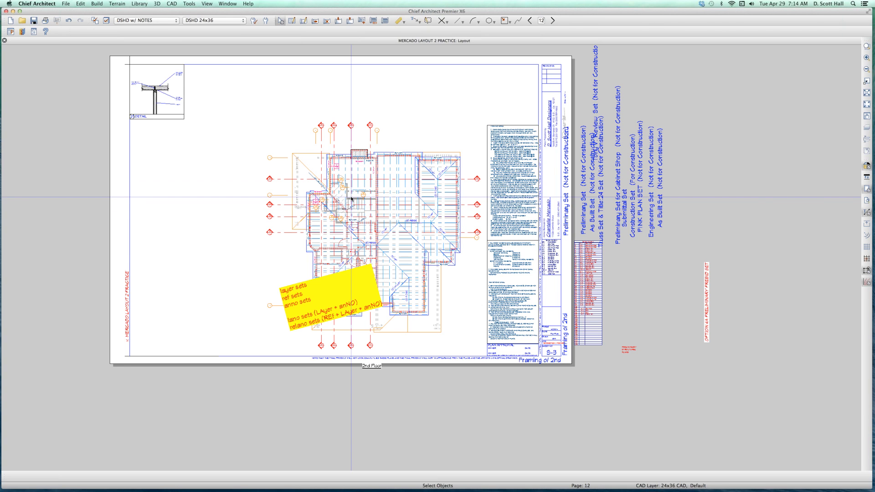
# Check the active sets in the framing view, close it, and inspect the annotation set options in its layout box specification.
pyautogui.doubleClick(351, 198)
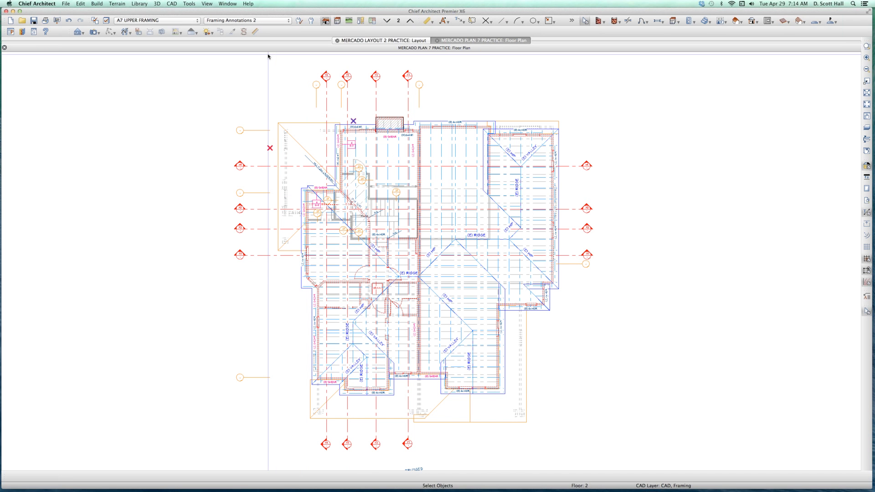
pyautogui.press('super+w')
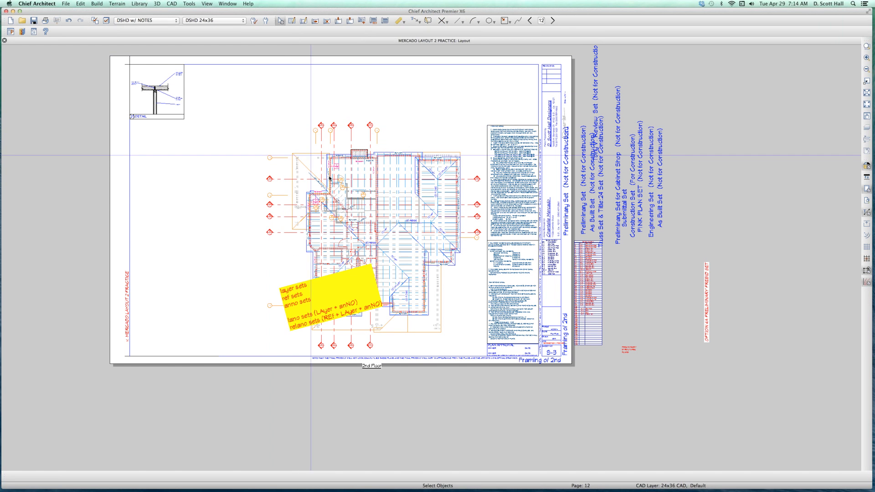
pyautogui.rightClick(360, 185)
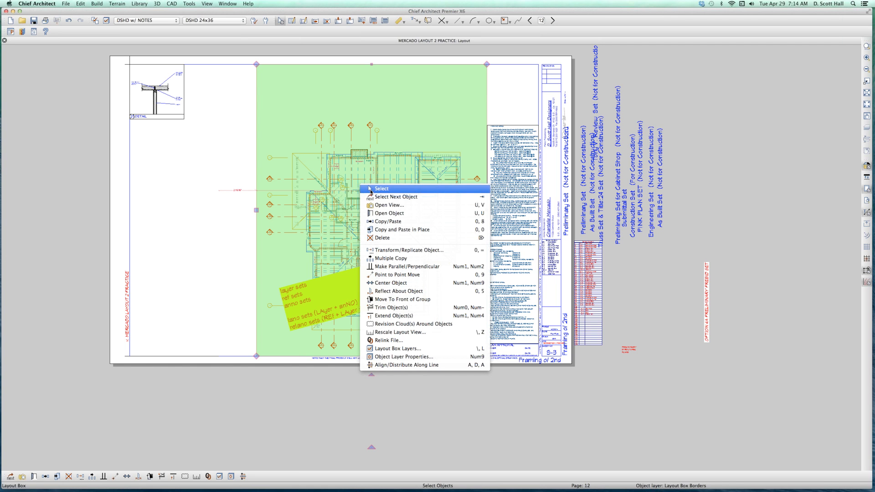
pyautogui.click(379, 215)
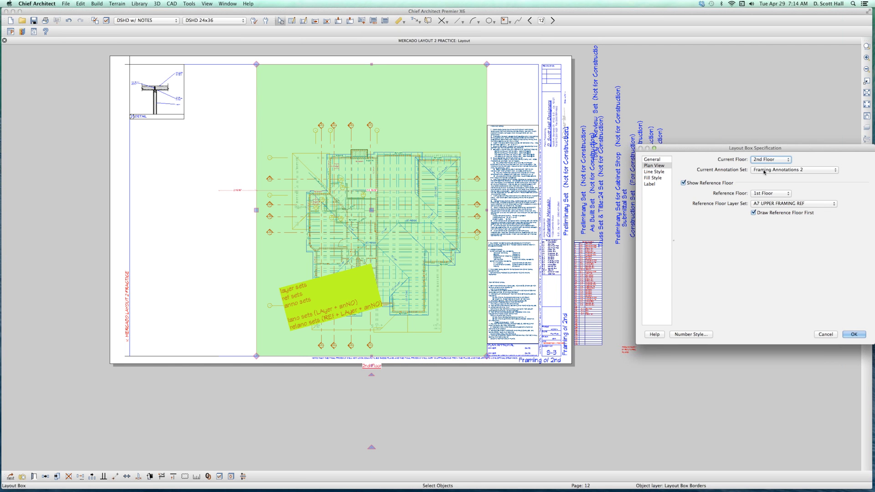
pyautogui.click(764, 172)
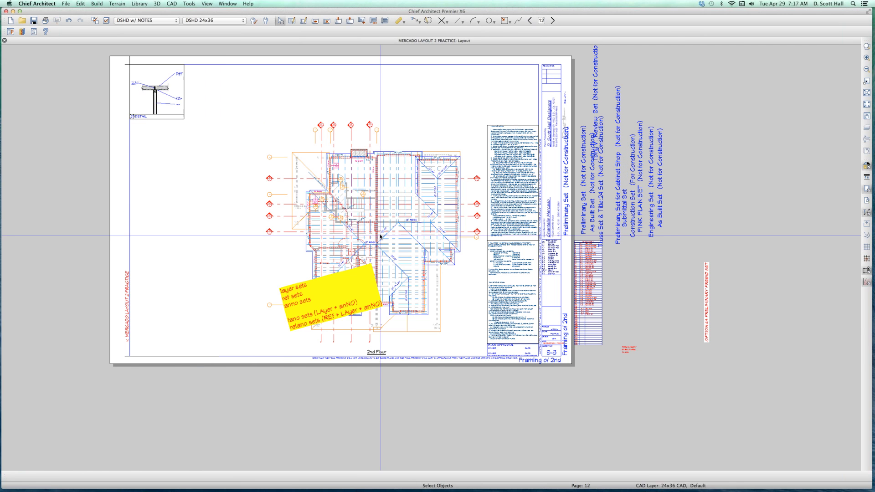
# Extend the lower edge of the 2nd floor framing layout box down to the sheet's lower border line.
pyautogui.click(381, 236)
pyautogui.moveTo(376, 342); pyautogui.dragTo(376, 354)
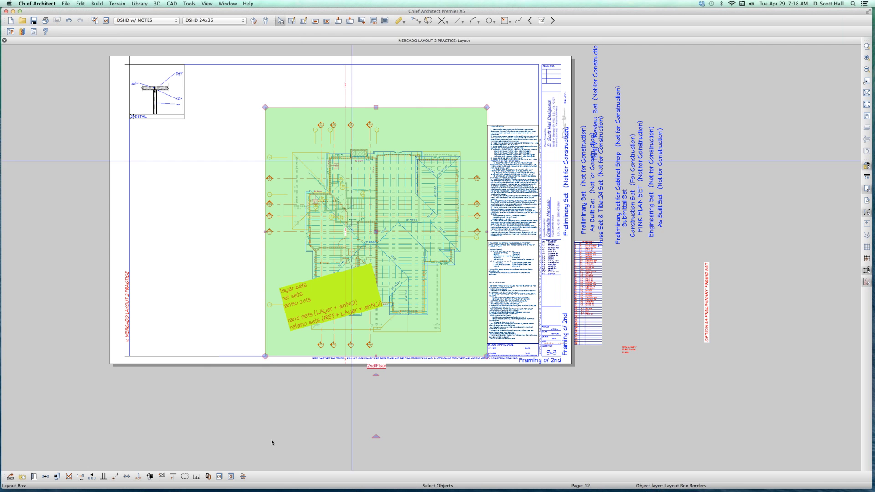
pyautogui.scroll(3, 338, 338)
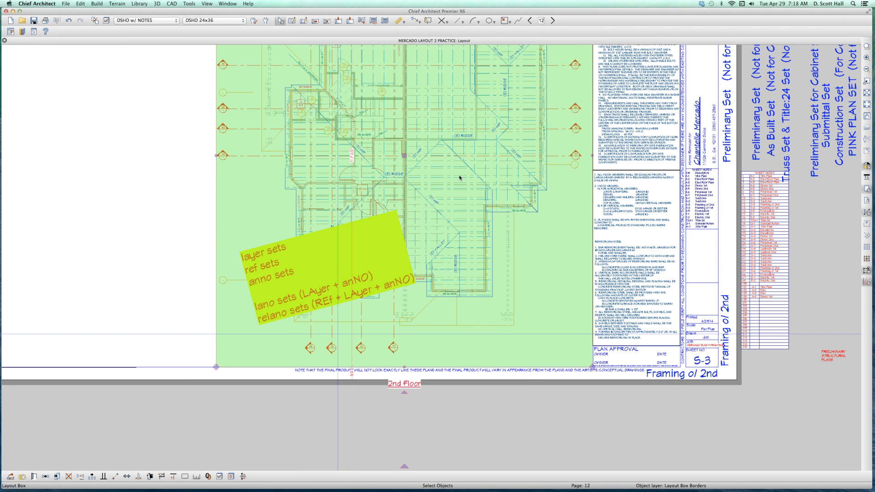
pyautogui.scroll(-5, 461, 179)
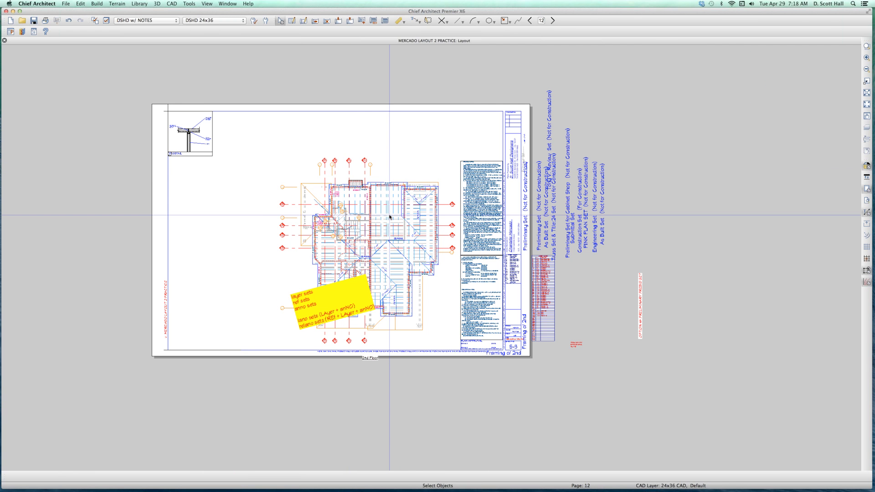
# Open the framing view from its layout box and check its active sets and reference floor layer set without changing them.
pyautogui.doubleClick(399, 195)
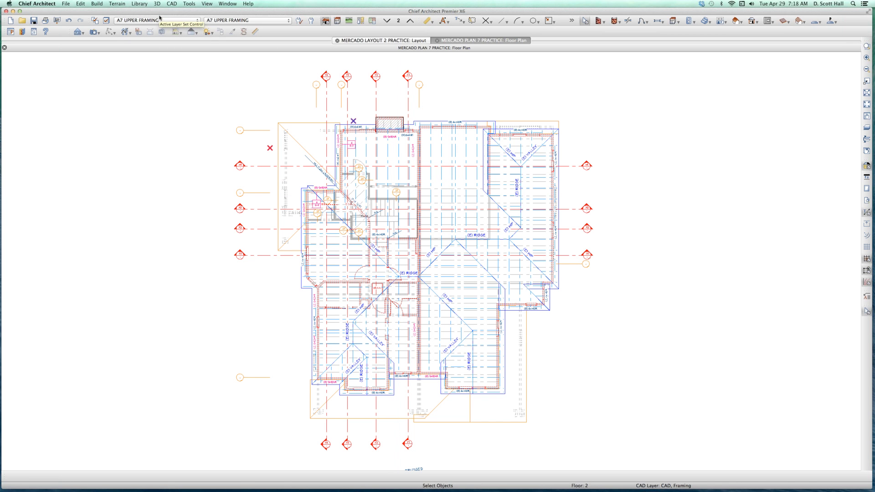
pyautogui.click(398, 21)
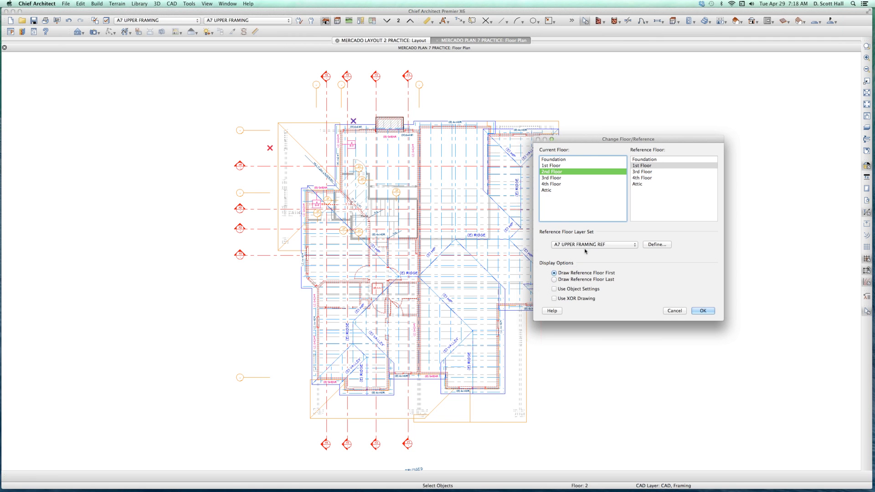
pyautogui.click(673, 310)
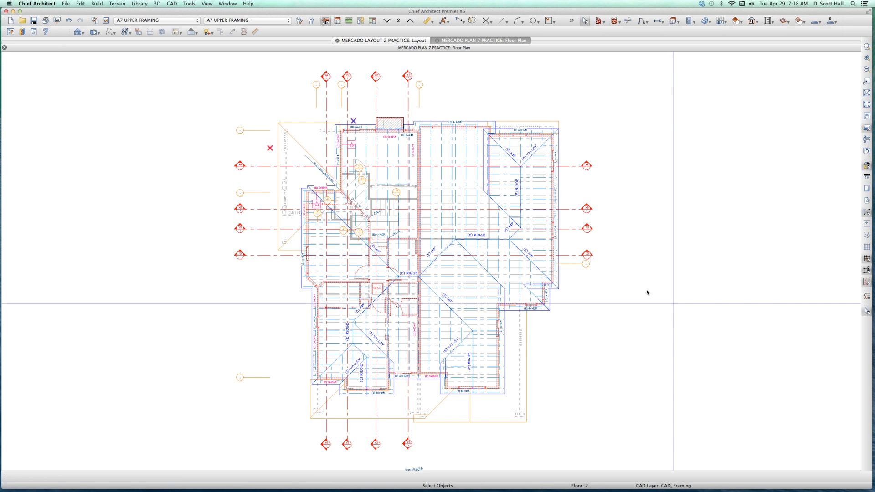
pyautogui.scroll(-2, 635, 299)
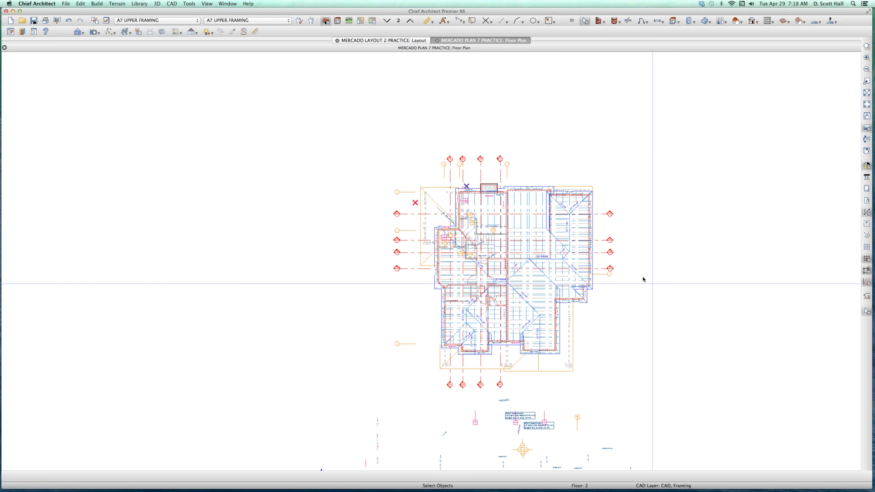
pyautogui.scroll(1, 642, 280)
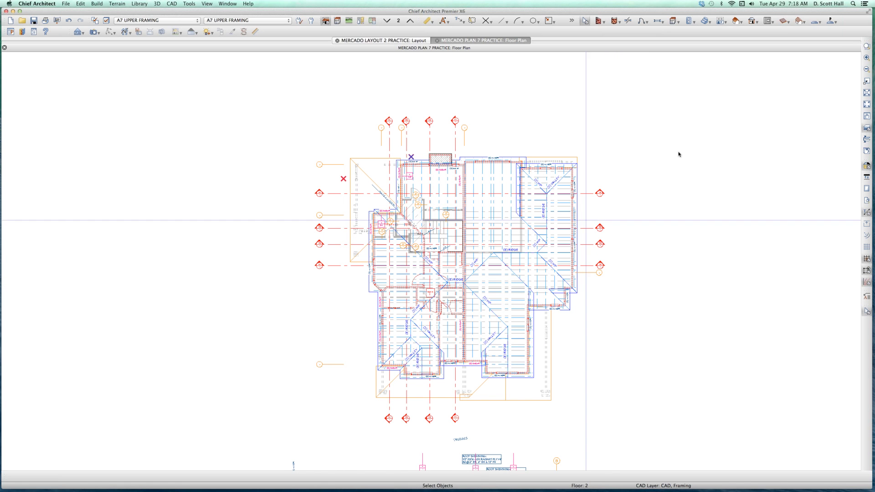
pyautogui.scroll(1, 638, 157)
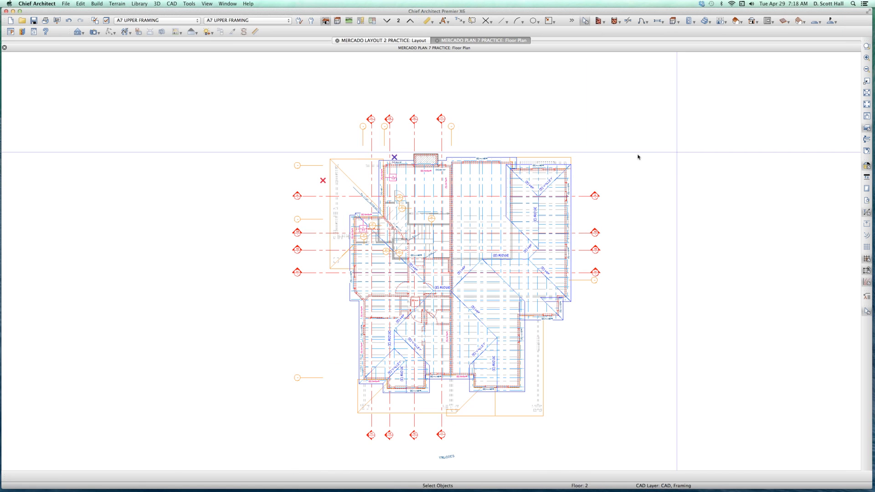
# Try the 1/2" Scale Annotations 2 and A6 SECTIONS annotation sets on the framing view, and return it to A7 UPPER FRAMING.
pyautogui.click(234, 20)
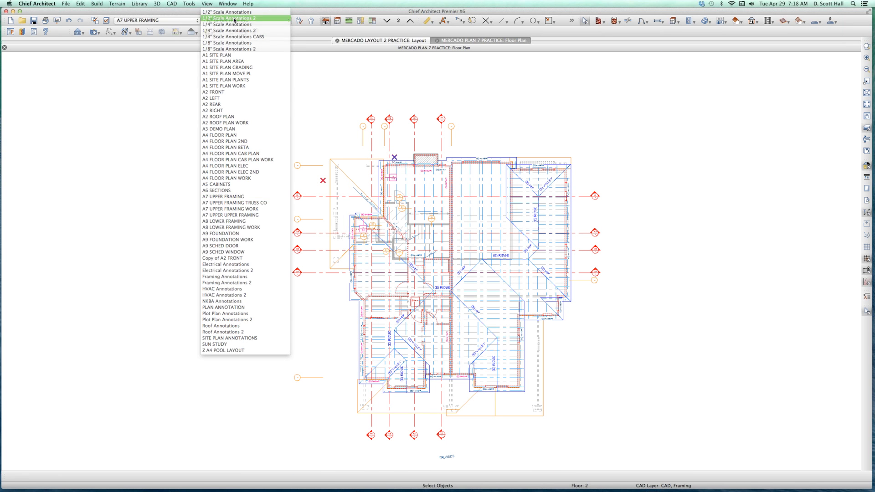
pyautogui.click(234, 19)
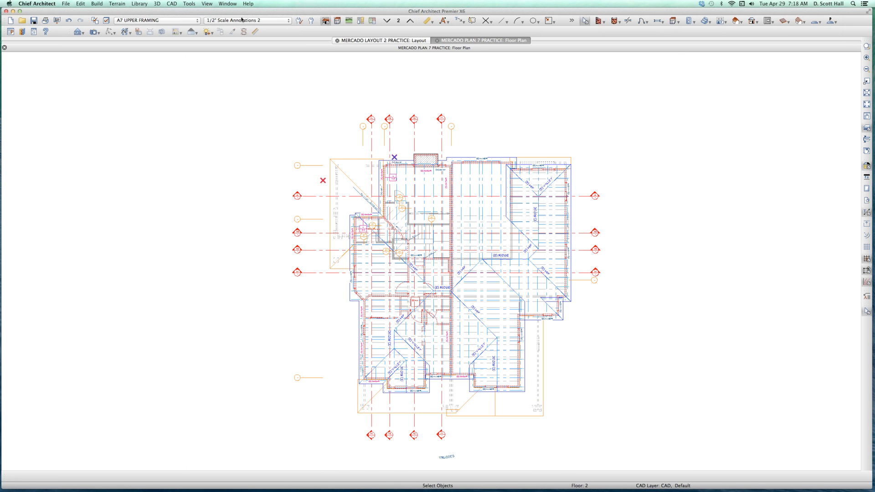
pyautogui.click(242, 20)
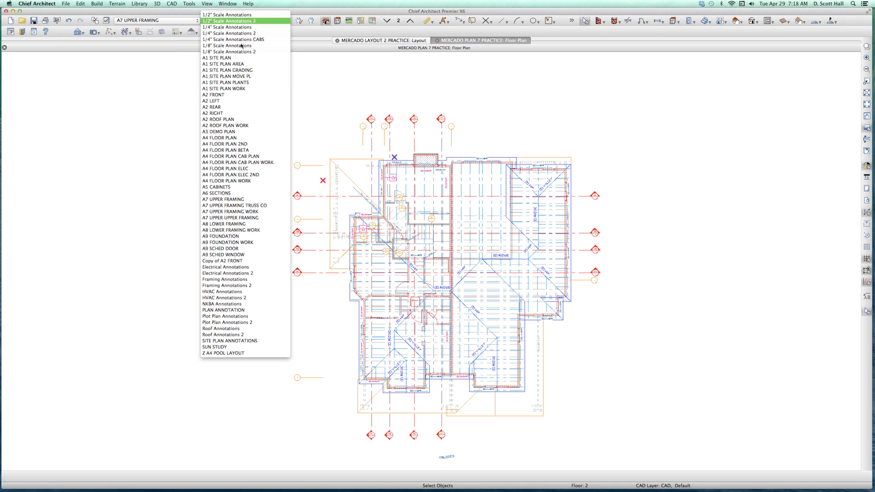
pyautogui.click(224, 200)
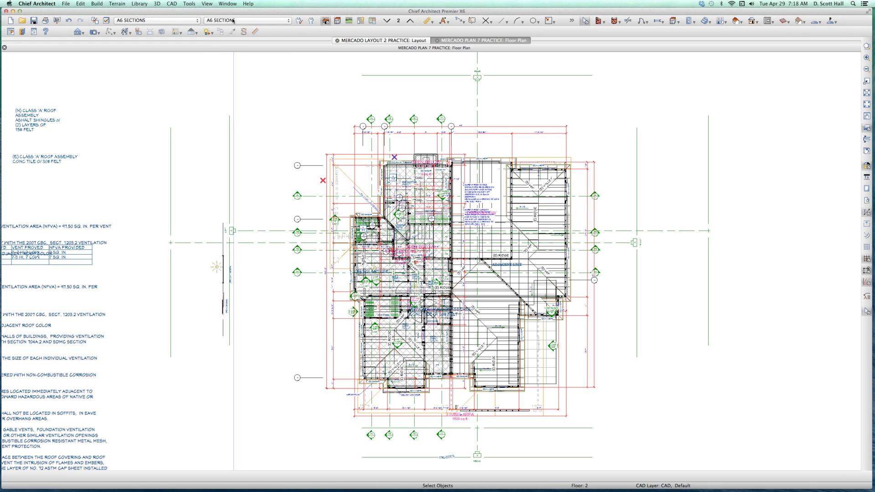
pyautogui.click(233, 20)
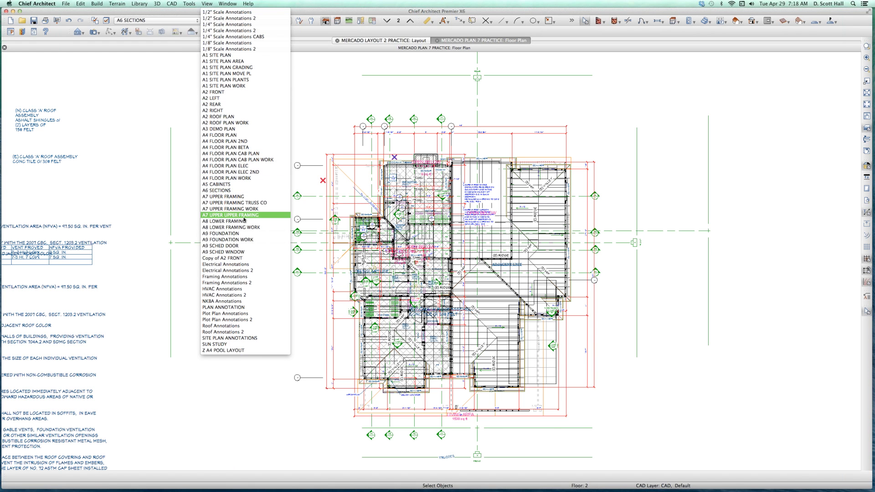
pyautogui.click(245, 196)
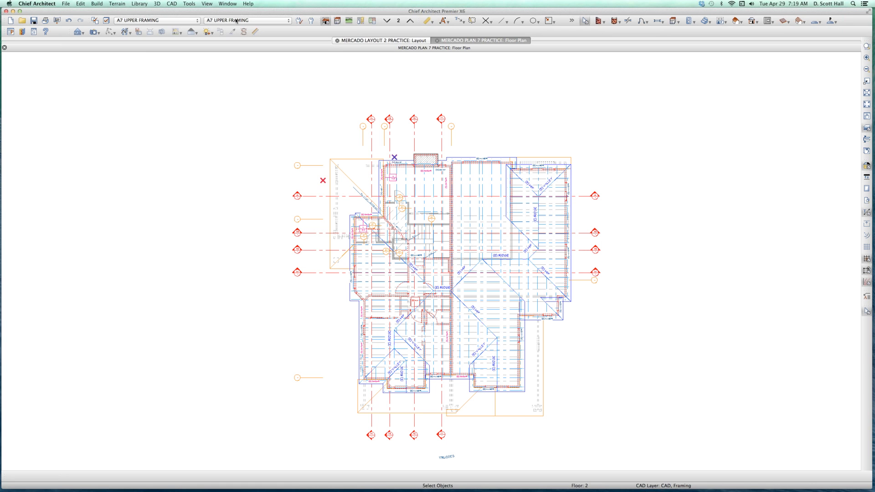
# Switch the framing view's active layer set to A1 SITE PLAN MOVE PL.
pyautogui.click(173, 20)
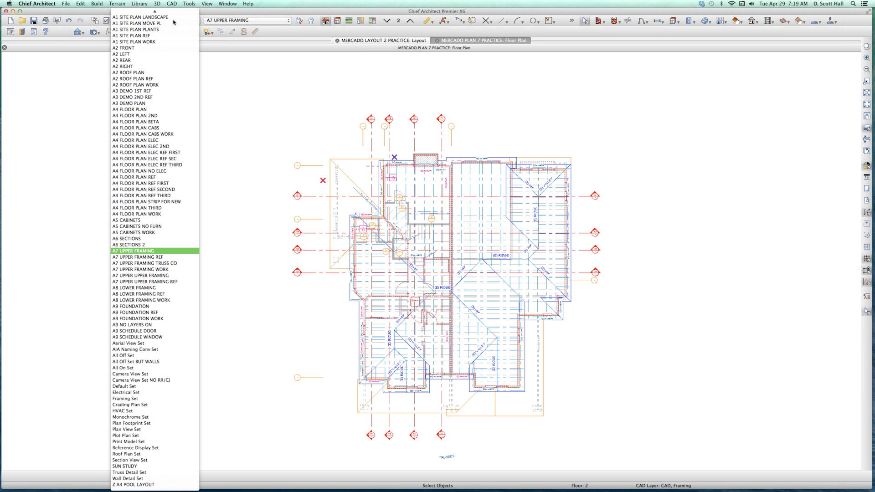
pyautogui.press('Escape')
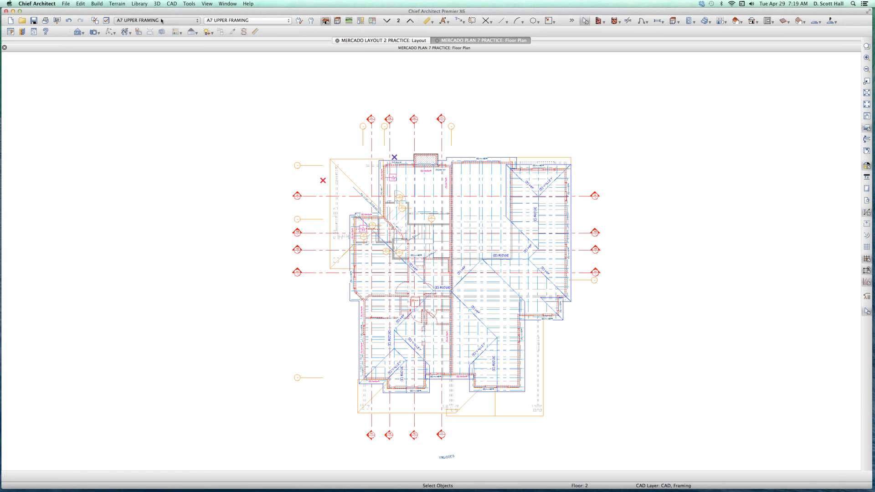
pyautogui.click(162, 21)
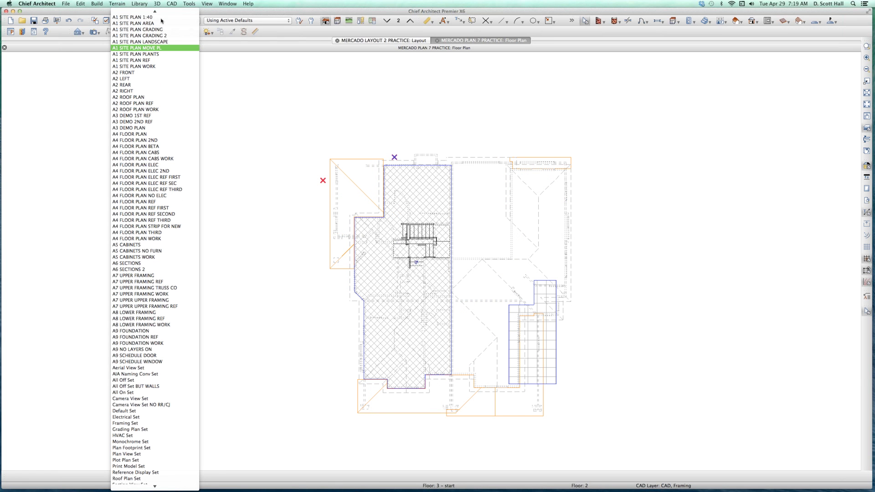
# Examine the available annotation sets for the view without choosing one, and close the plan view to return to the layout.
pyautogui.click(245, 21)
pyautogui.click(247, 21)
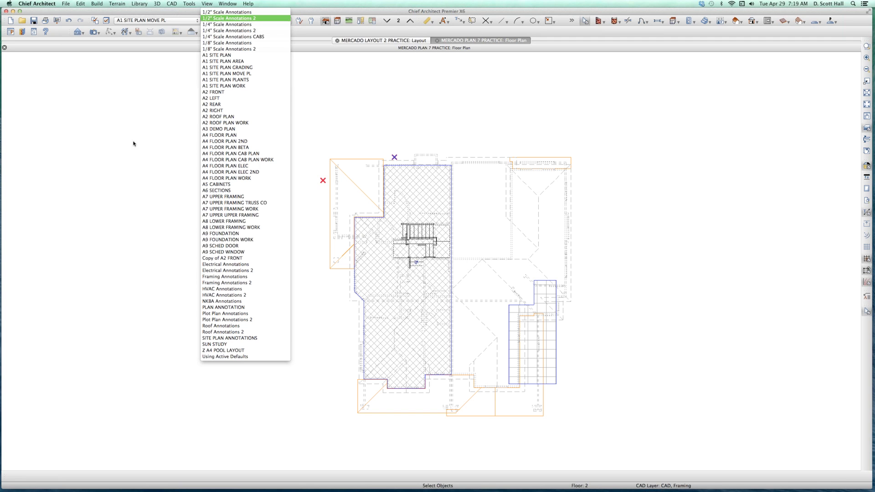
pyautogui.click(139, 127)
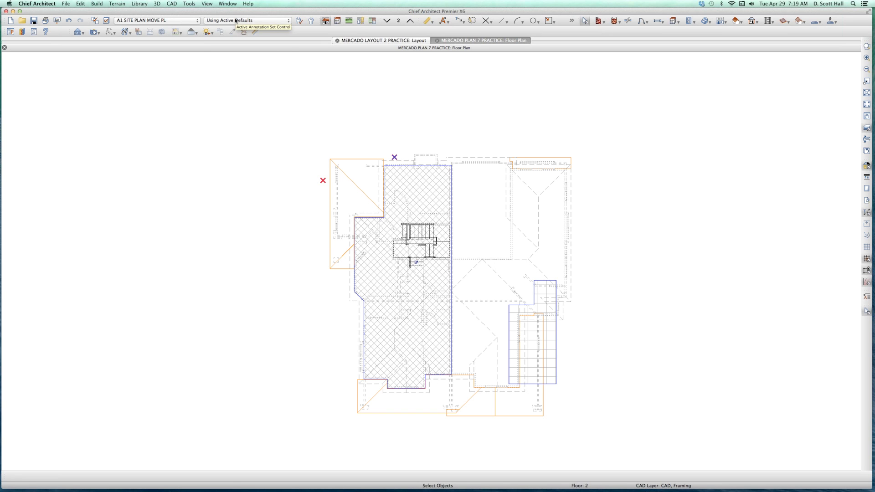
pyautogui.click(235, 20)
pyautogui.click(318, 80)
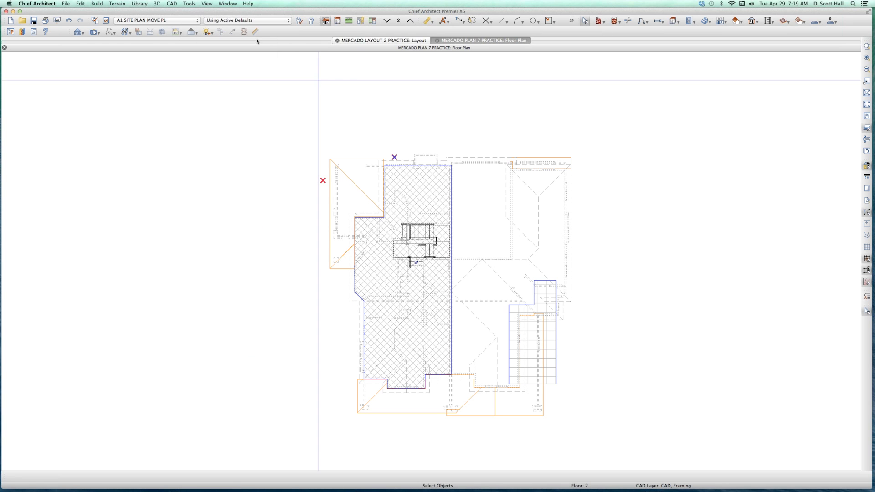
pyautogui.click(246, 20)
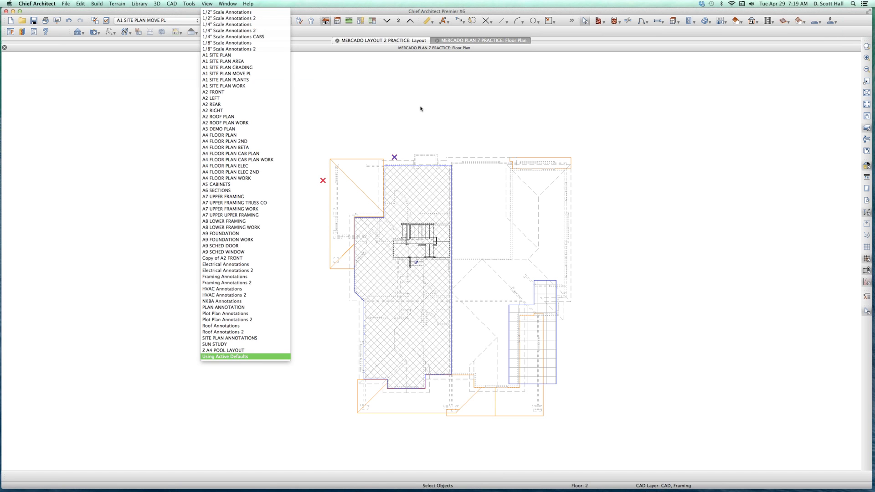
pyautogui.click(367, 102)
pyautogui.press('super+w')
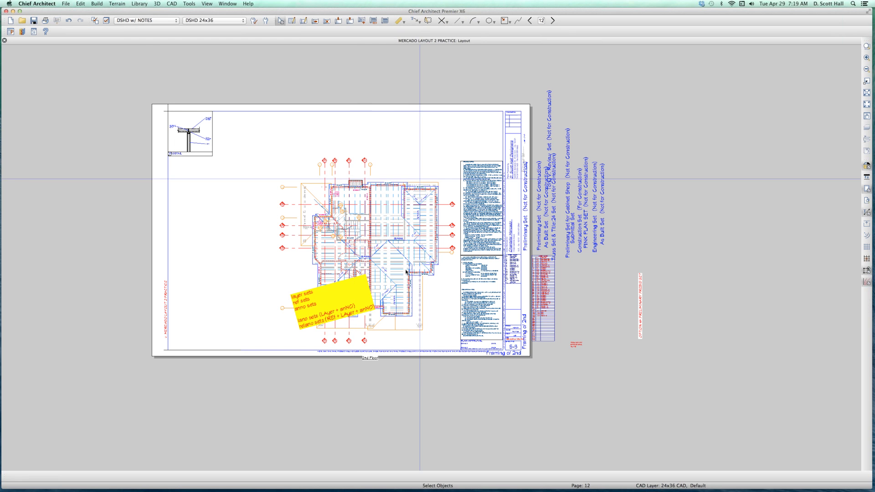
# Open the second-floor framing view from its layout box and look through the available annotation sets without choosing one.
pyautogui.doubleClick(364, 204)
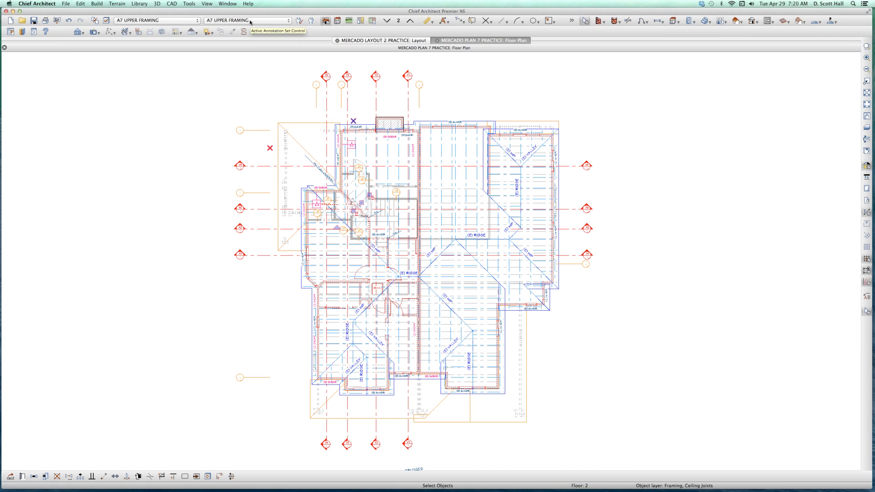
pyautogui.press('F11')
pyautogui.press('F11')
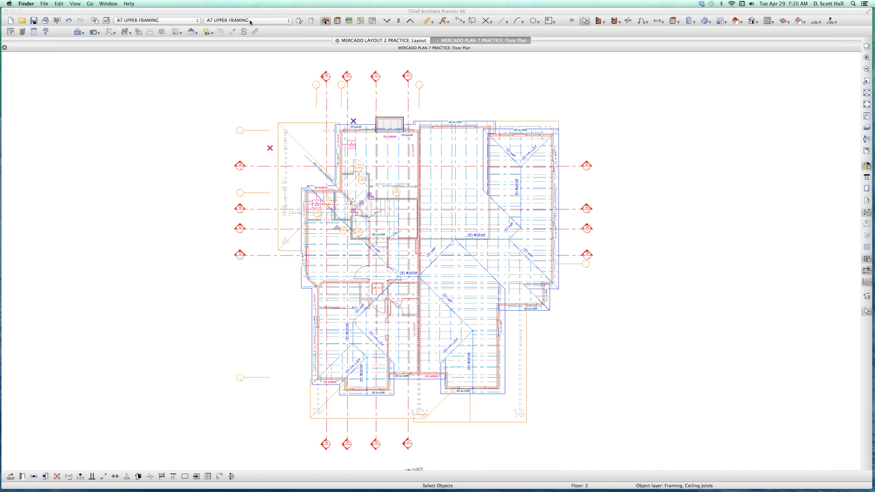
pyautogui.click(245, 21)
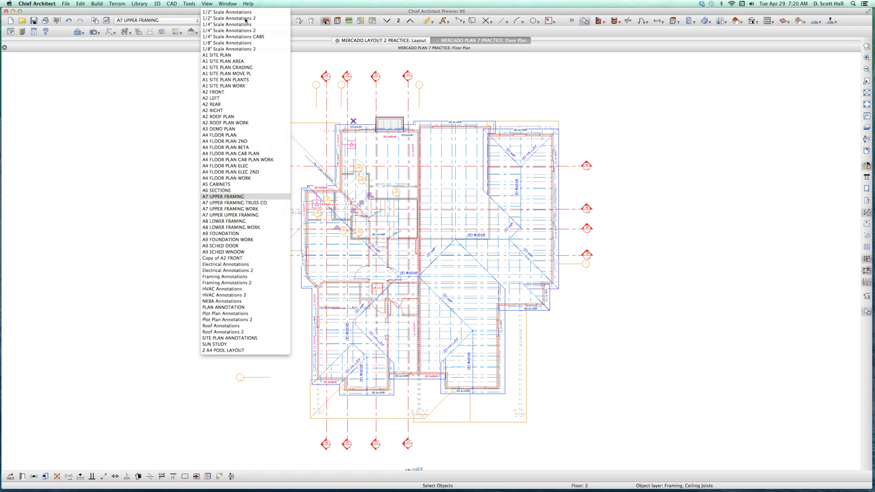
pyautogui.click(193, 48)
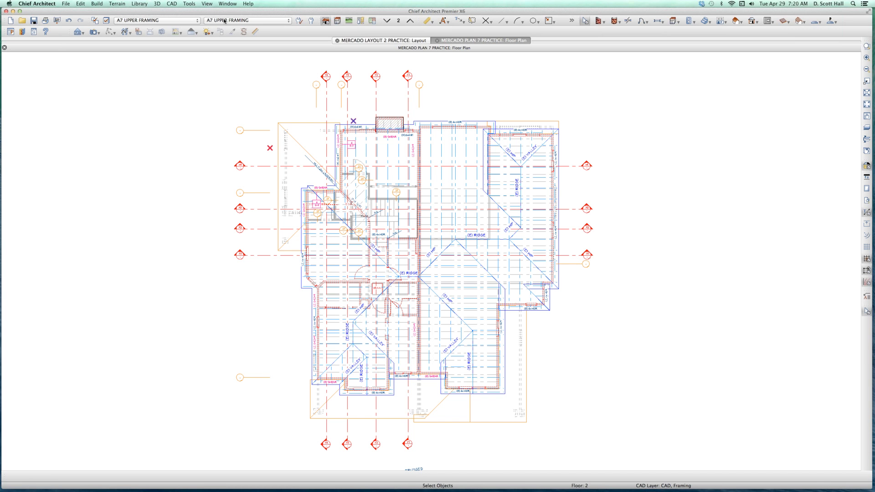
# Switch the plan view to the A4 FLOOR PLAN 2ND annotation set and check its reference floor layer set without changing it.
pyautogui.click(224, 21)
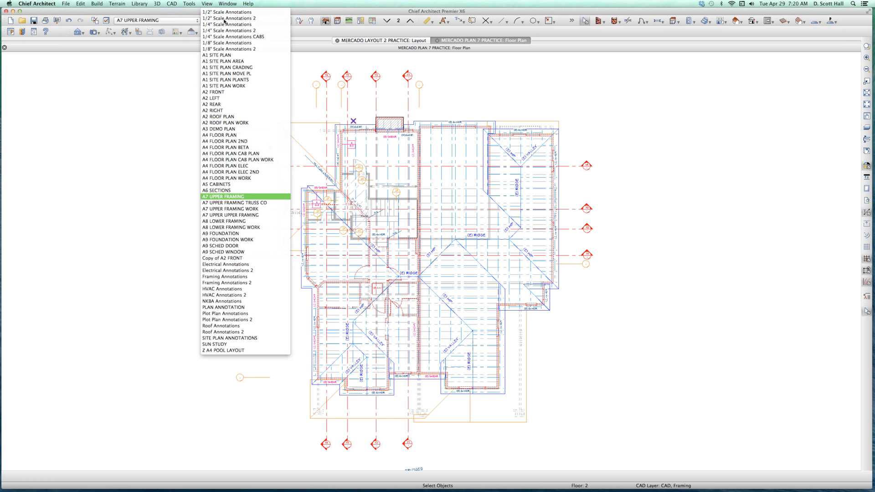
pyautogui.click(228, 141)
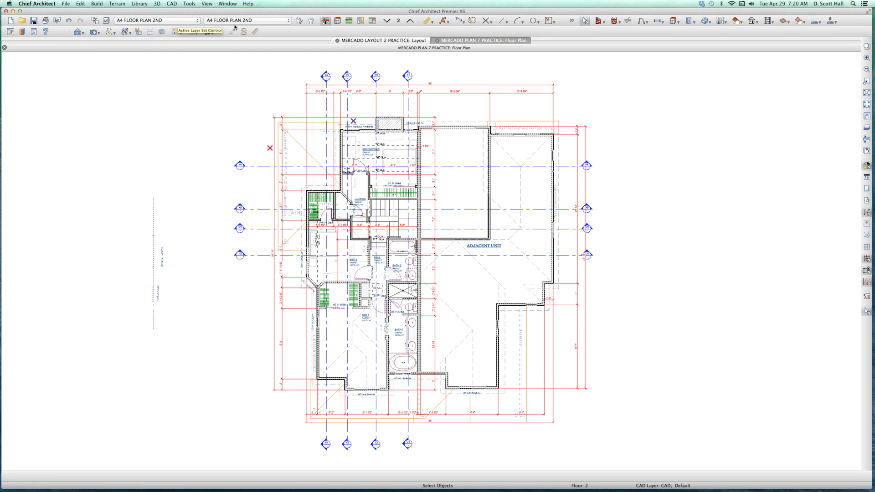
pyautogui.click(399, 21)
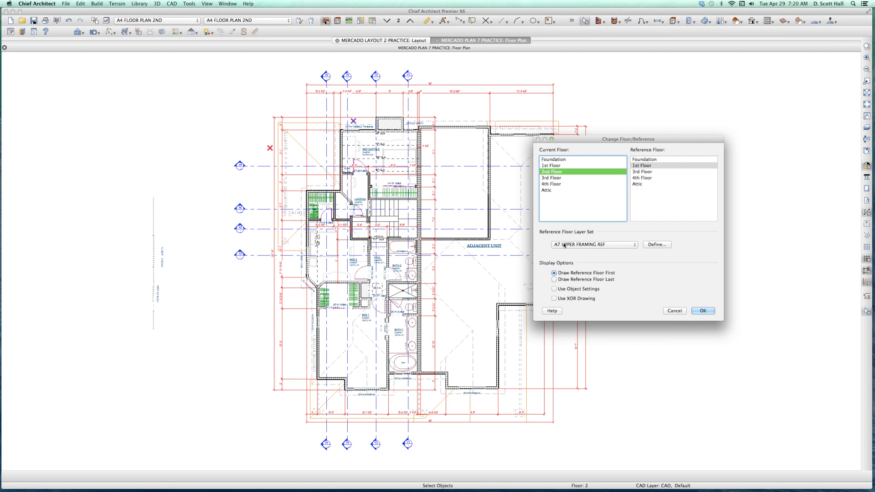
pyautogui.click(674, 311)
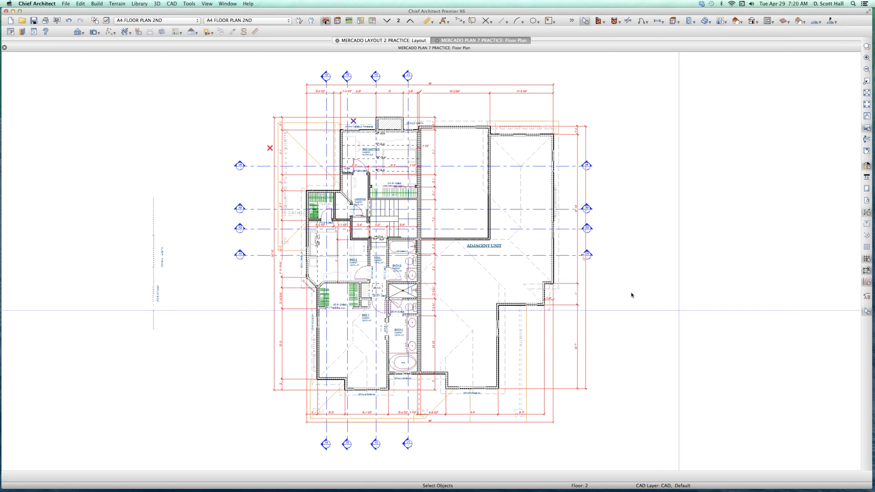